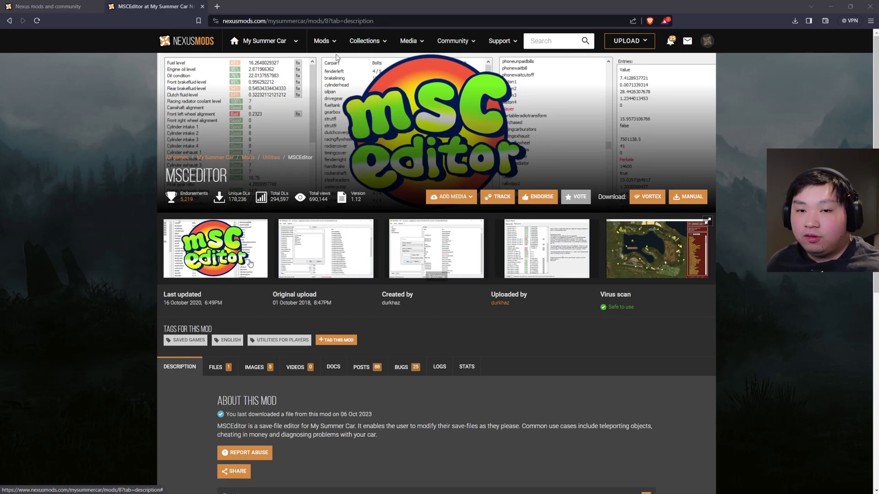
Download the MSCEditor 1.12 zip from the mod's Files list using the free Slow Download
scroll(246, 270, "down", 2)
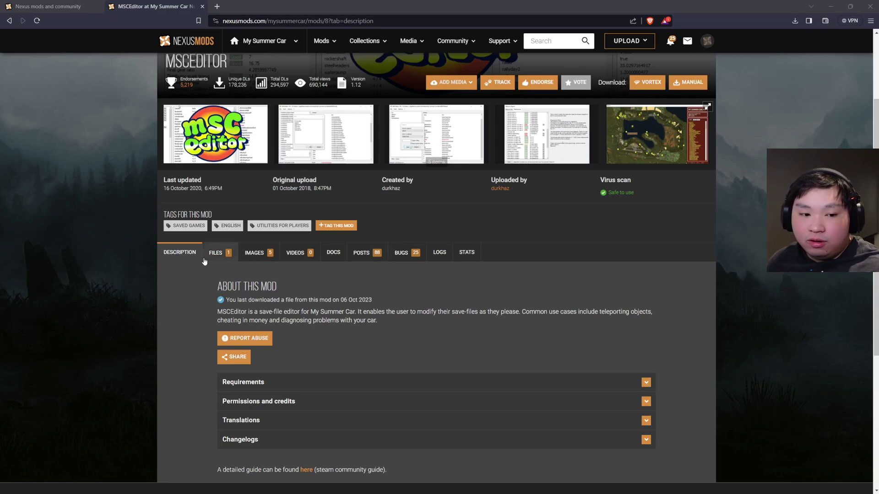
scroll(199, 270, "down", 2)
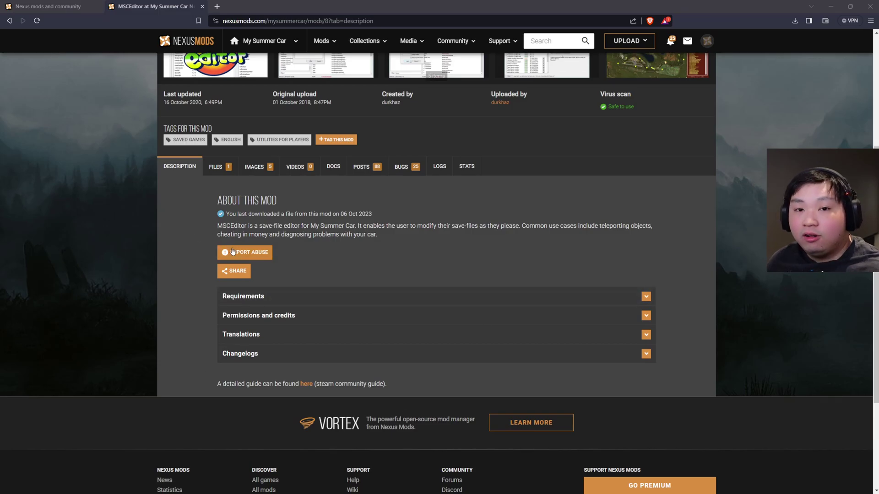
left_click(224, 171)
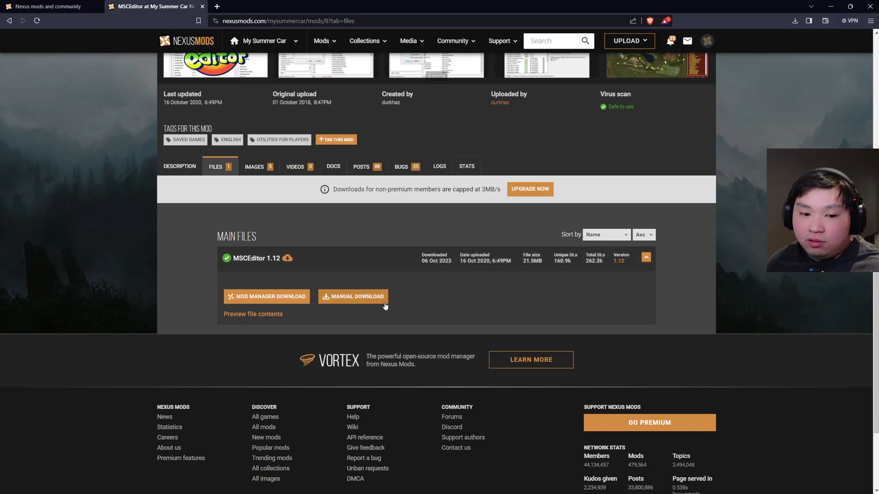
left_click(368, 298)
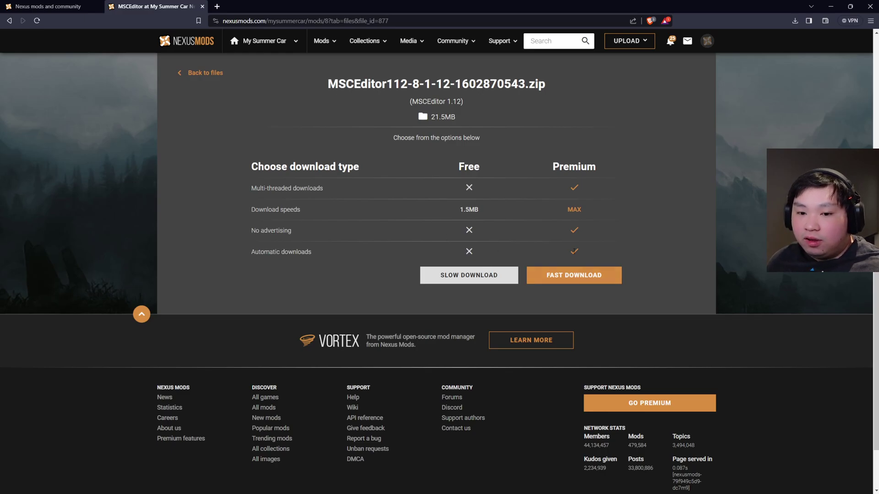
left_click(503, 281)
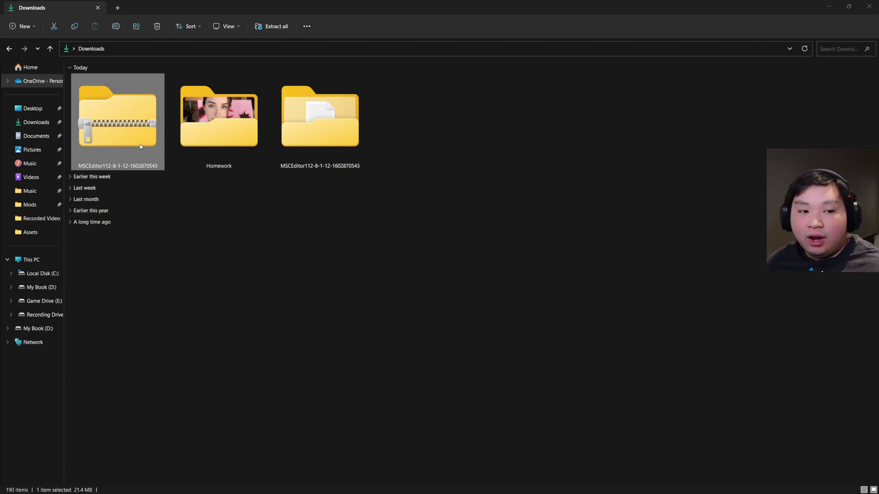
Open the extracted MSCEditor112 folder and read through the README, then close it
double_click(328, 139)
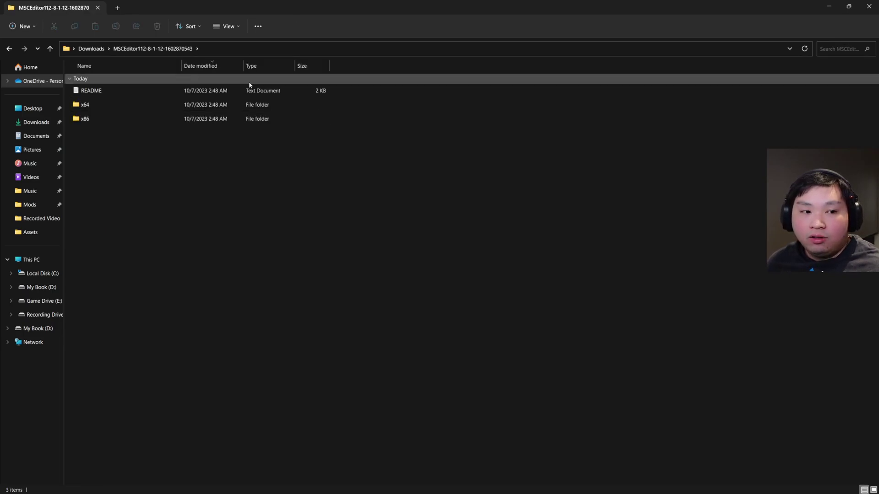
double_click(259, 92)
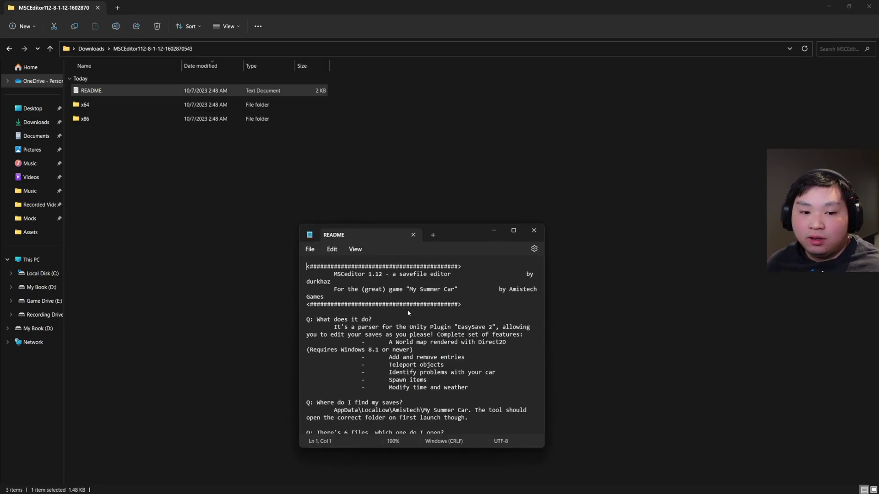
scroll(414, 301, "down", 7)
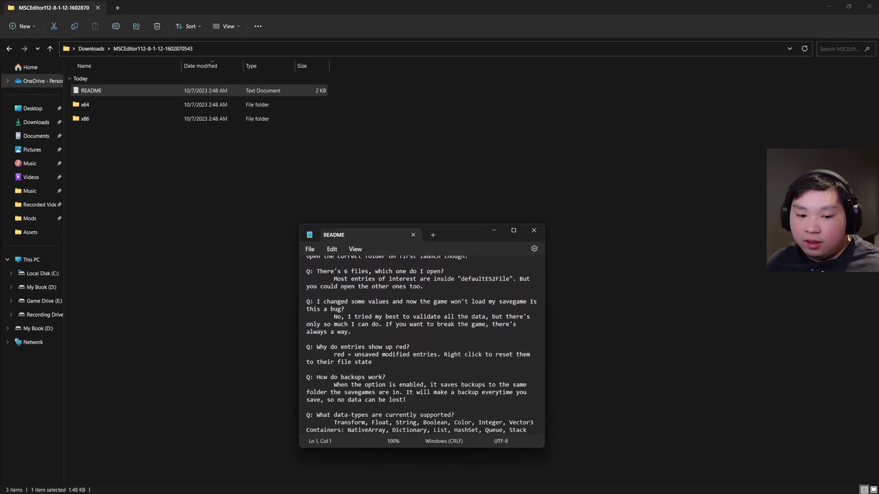
left_click(533, 232)
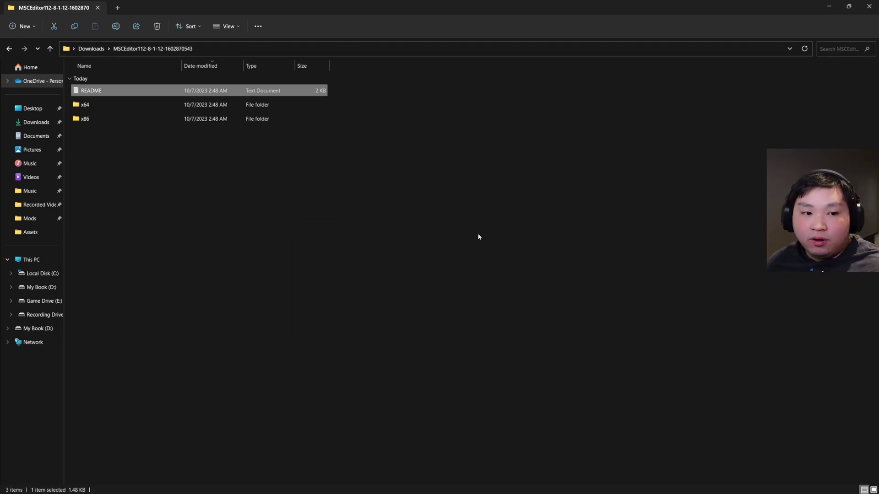
Browse the x64 and x86 folders, ending inside the x86 folder
left_click(256, 106)
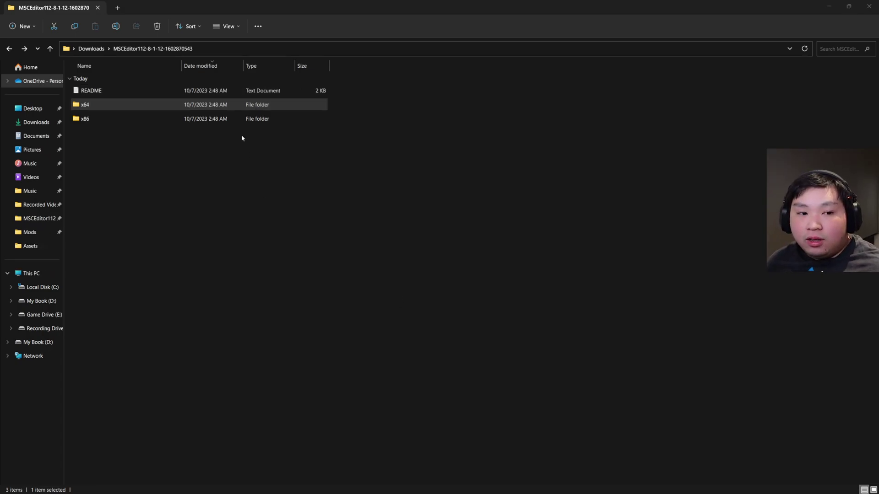
double_click(246, 105)
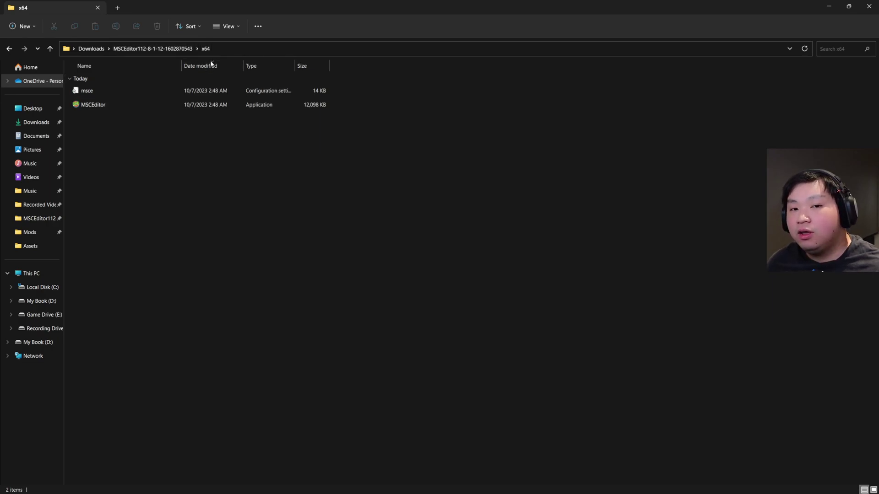
key("alt+Left")
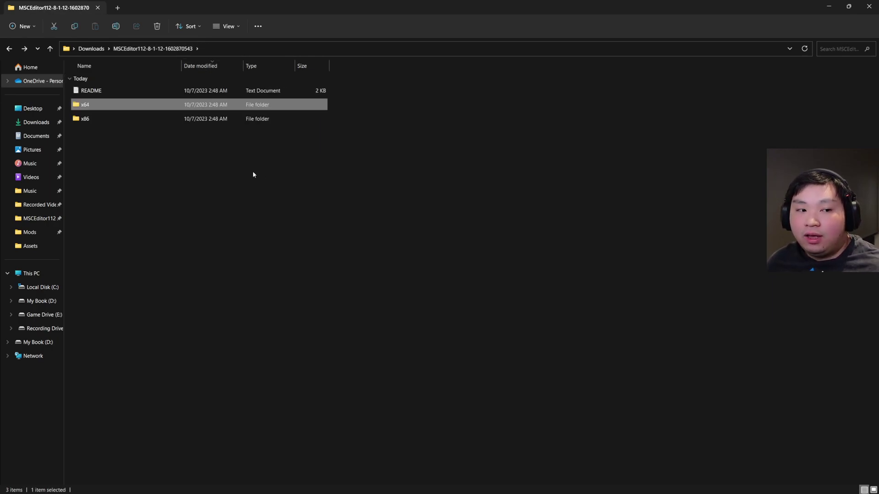
double_click(251, 123)
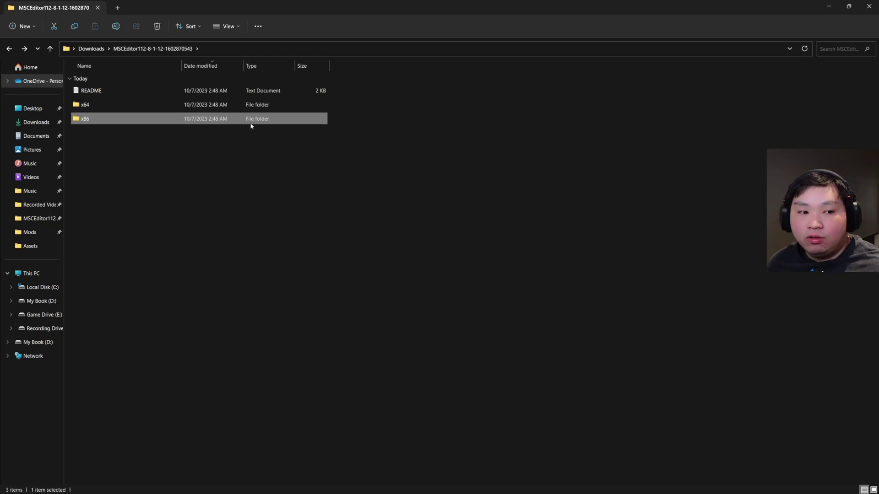
key("alt+Left")
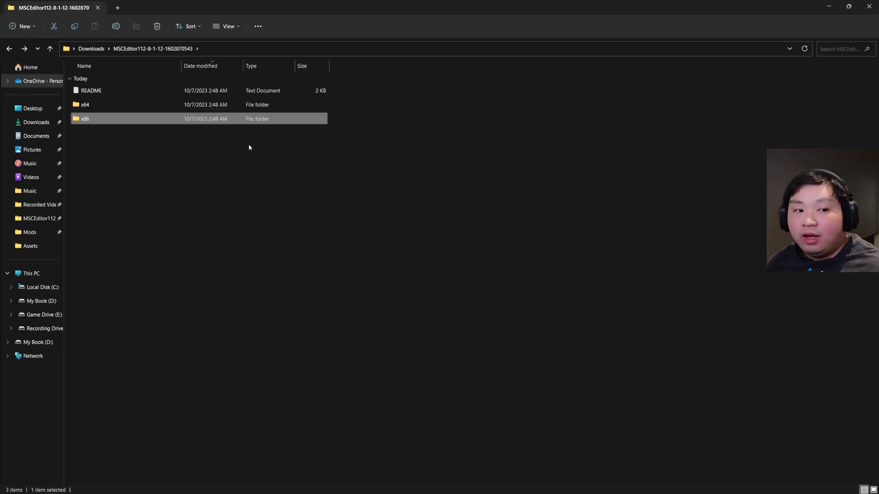
double_click(228, 120)
key("alt+Left")
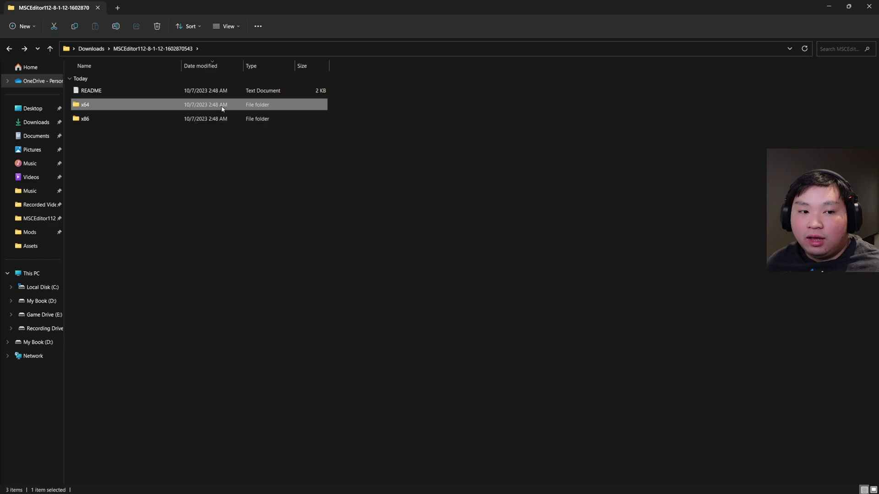
double_click(223, 105)
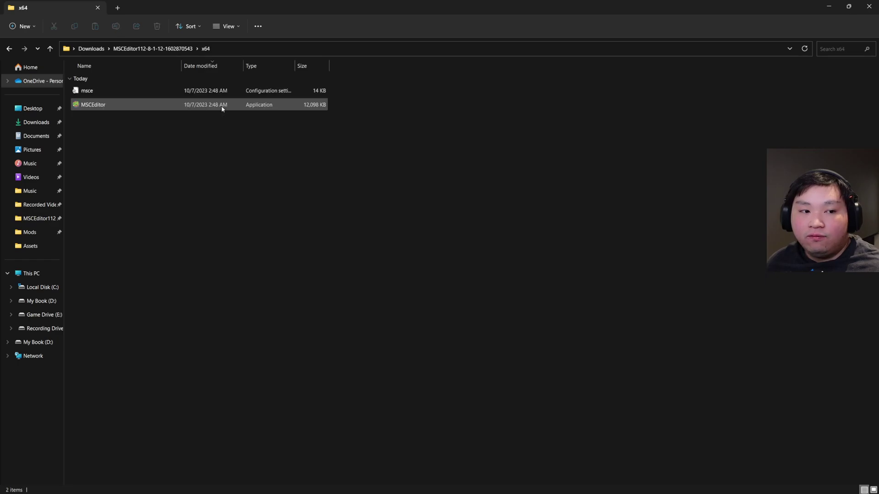
key("alt+Left")
double_click(257, 119)
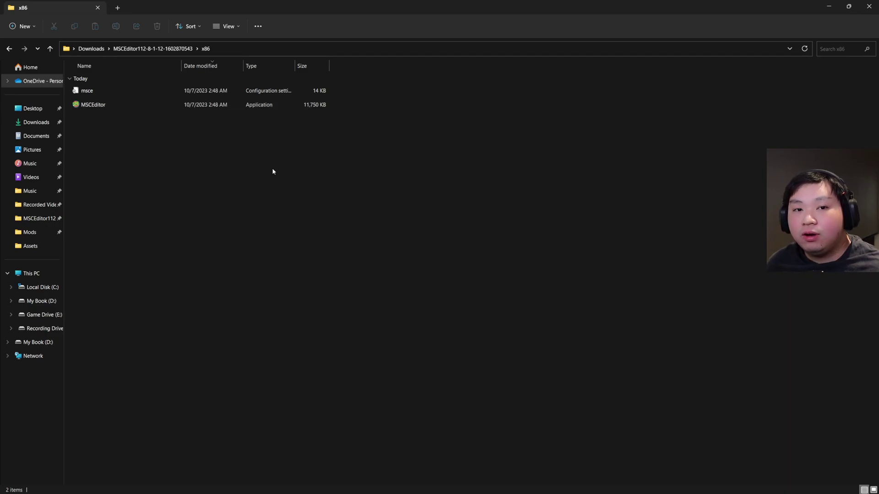
key("alt+Left")
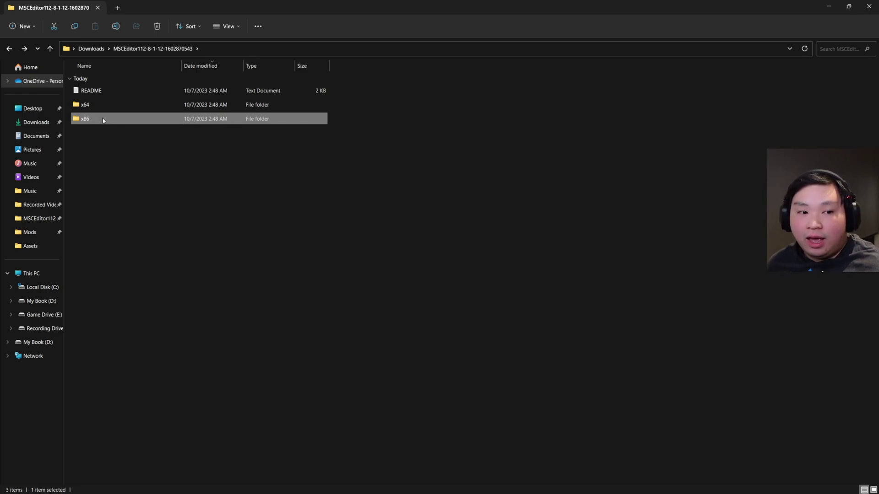
double_click(117, 120)
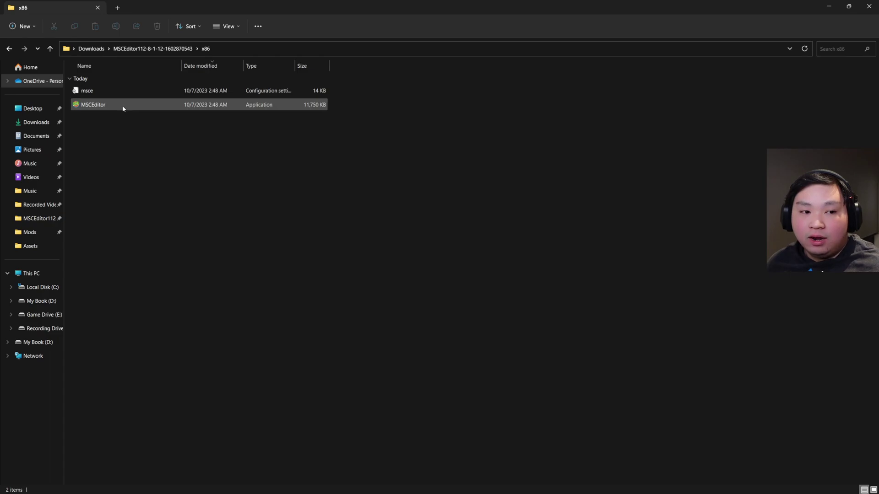
Launch MSCEditor.exe from the x86 folder and decline the help guide with "No thanks!"
double_click(122, 108)
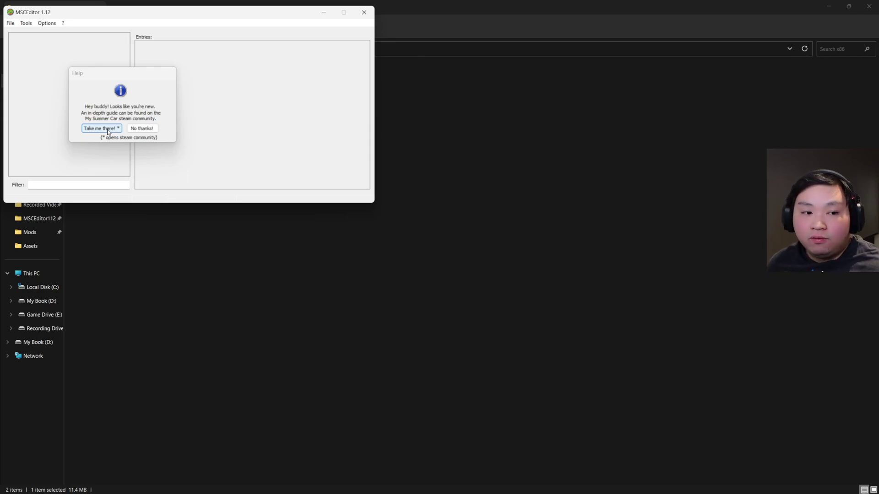
left_click(142, 129)
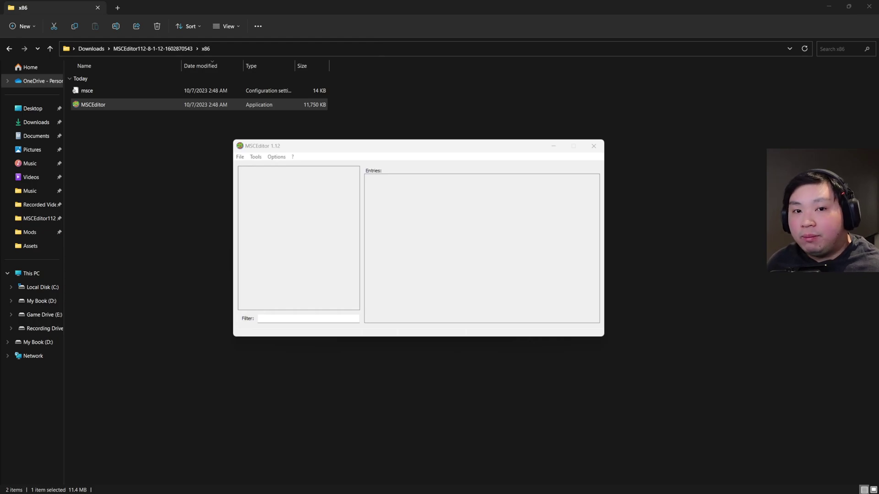
Start opening a save file and browse to the Users folder on Local Disk (C:)
left_click(268, 206)
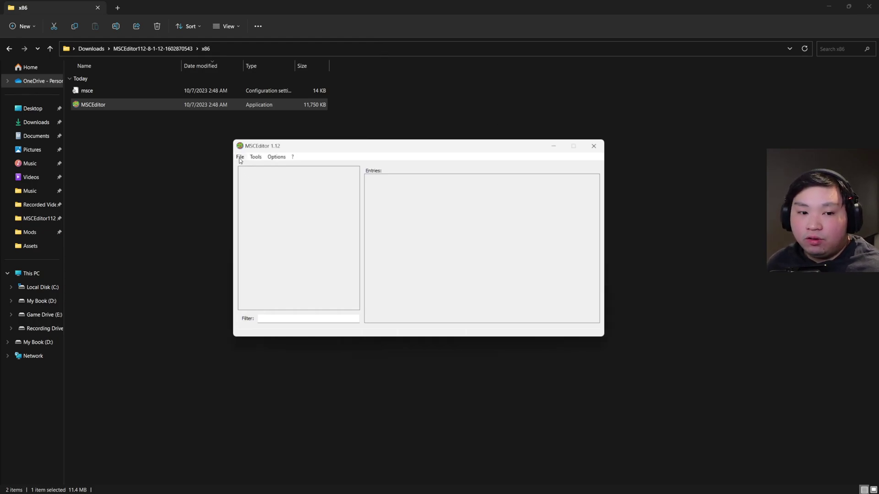
left_click(240, 158)
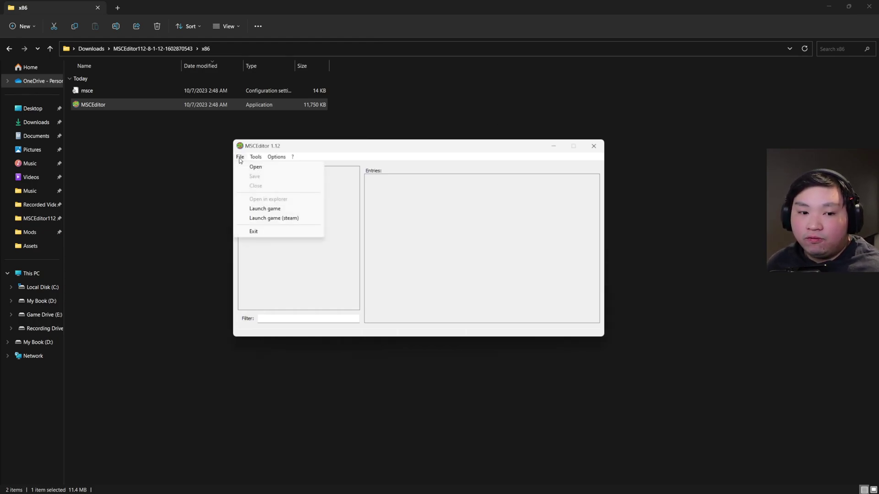
left_click(259, 170)
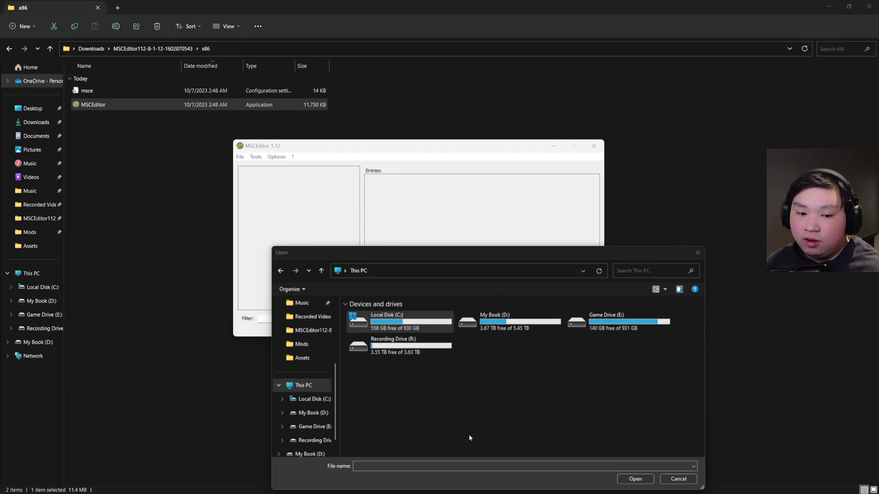
double_click(395, 324)
scroll(395, 325, "down", 3)
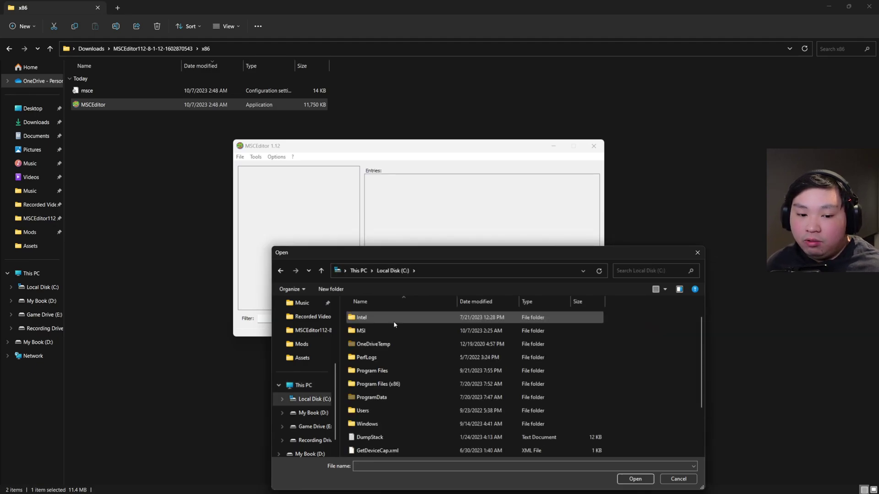
double_click(388, 347)
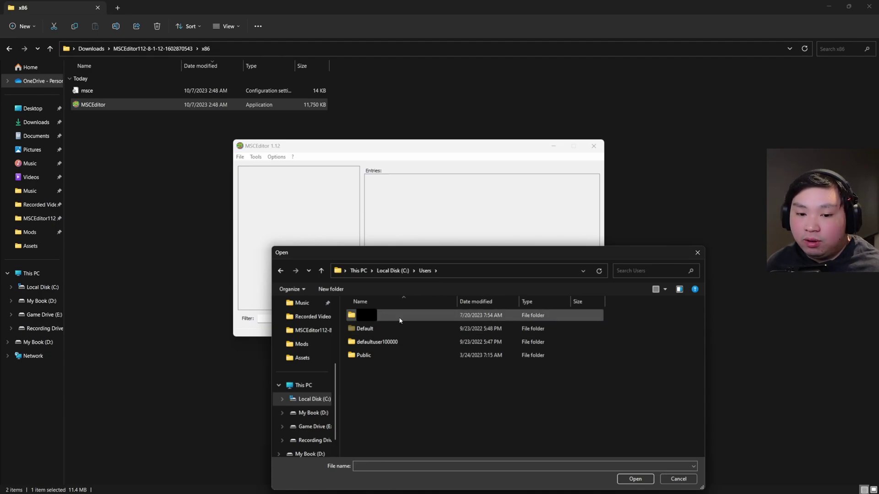
Go through AppData > LocalLow > Amistech > My Summer Car and load defaultES2File
double_click(486, 315)
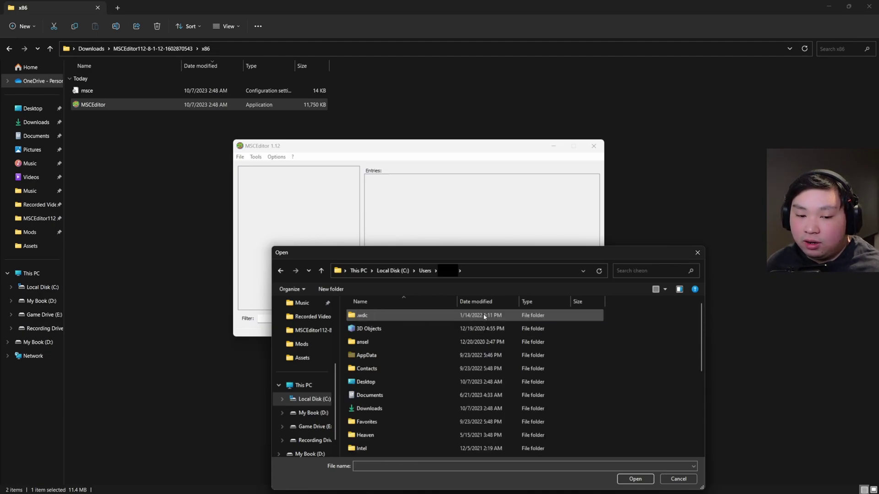
double_click(380, 355)
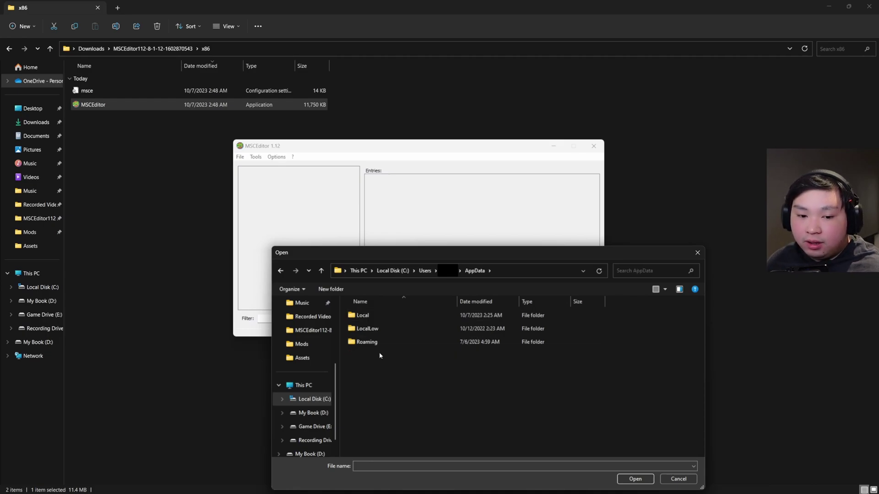
left_click(488, 331)
double_click(489, 334)
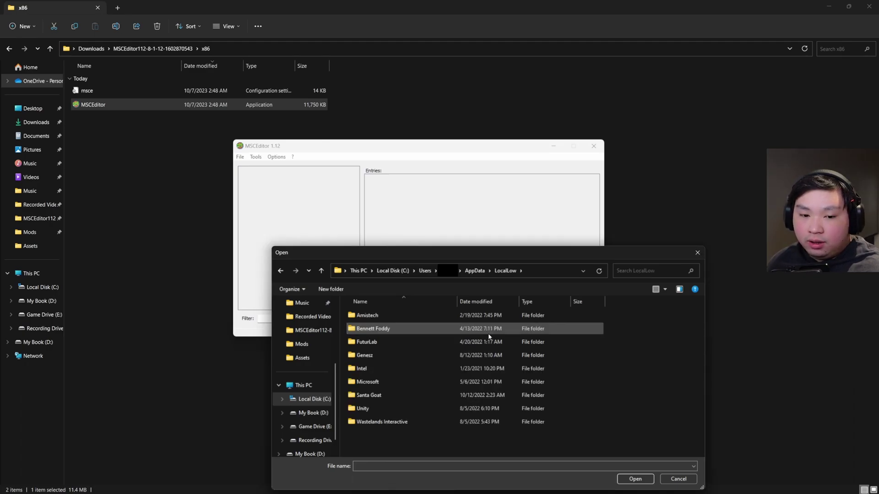
double_click(380, 318)
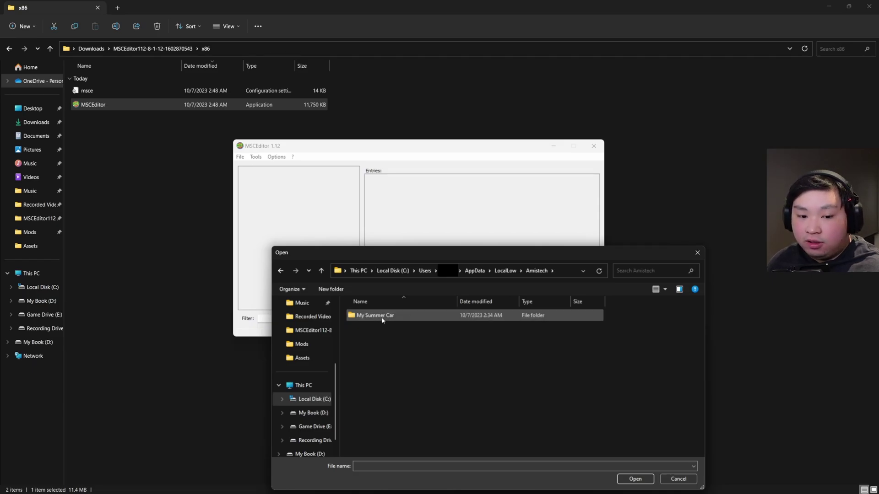
double_click(382, 318)
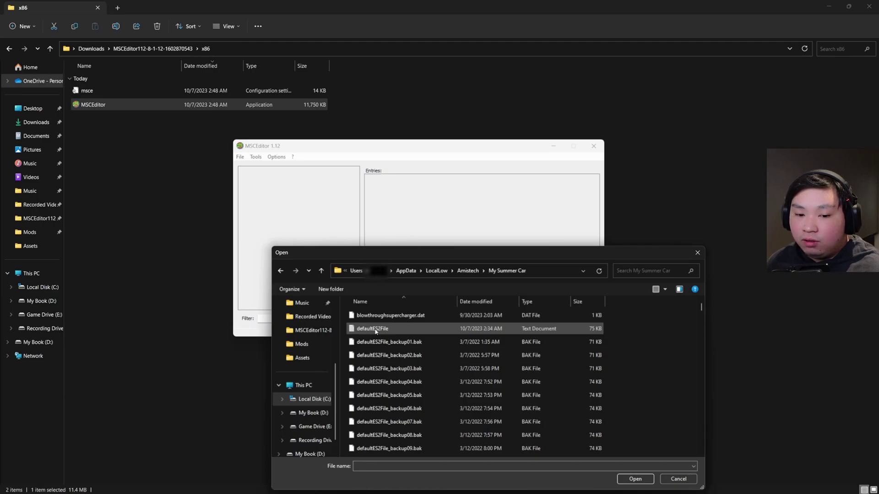
double_click(379, 330)
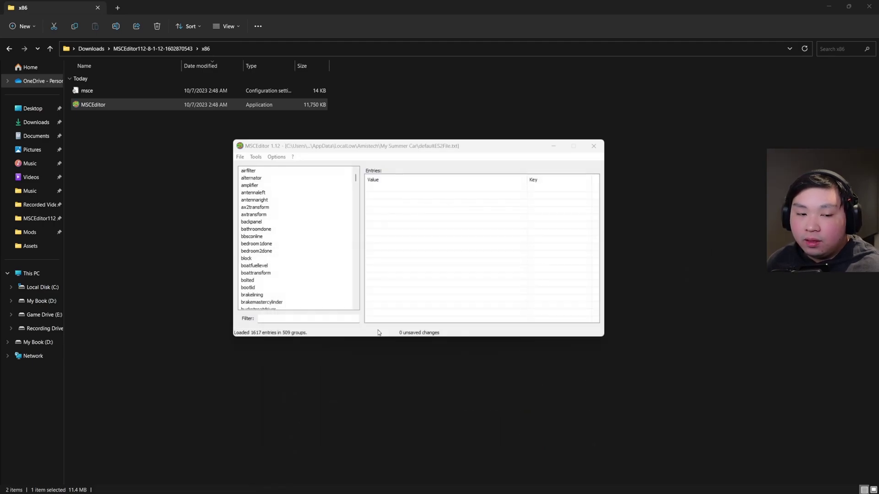
Filter the groups by 'n2' and view the n2obottle group's entries
scroll(316, 250, "down", 15)
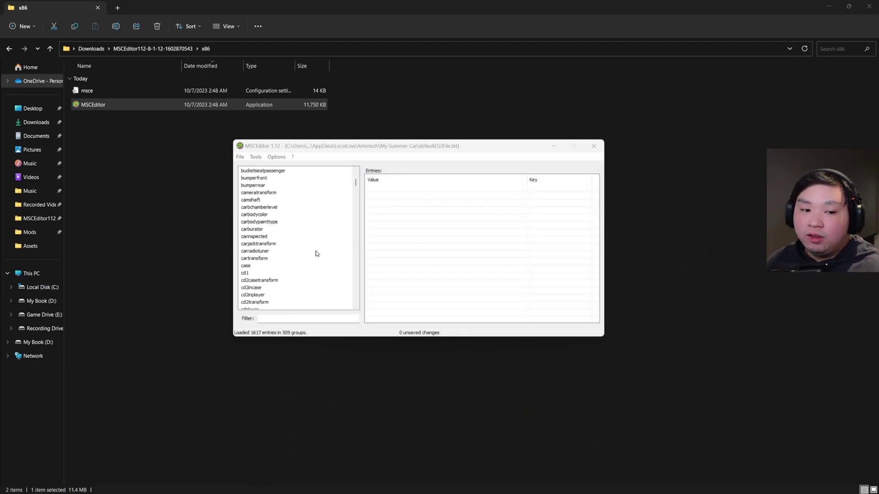
scroll(302, 264, "up", 15)
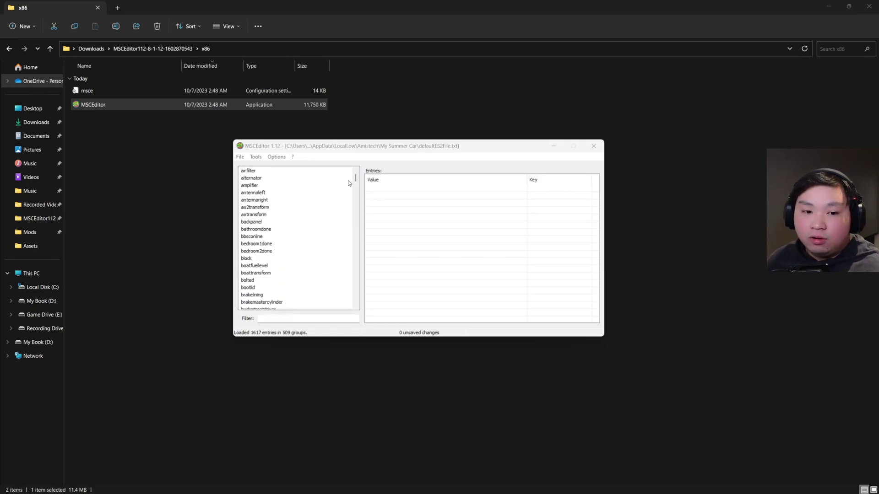
left_click(321, 318)
type("n2")
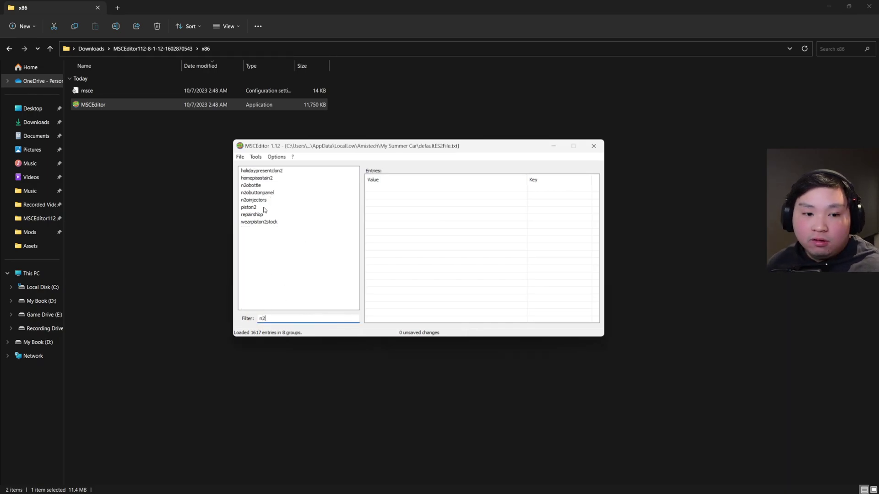
left_click(259, 185)
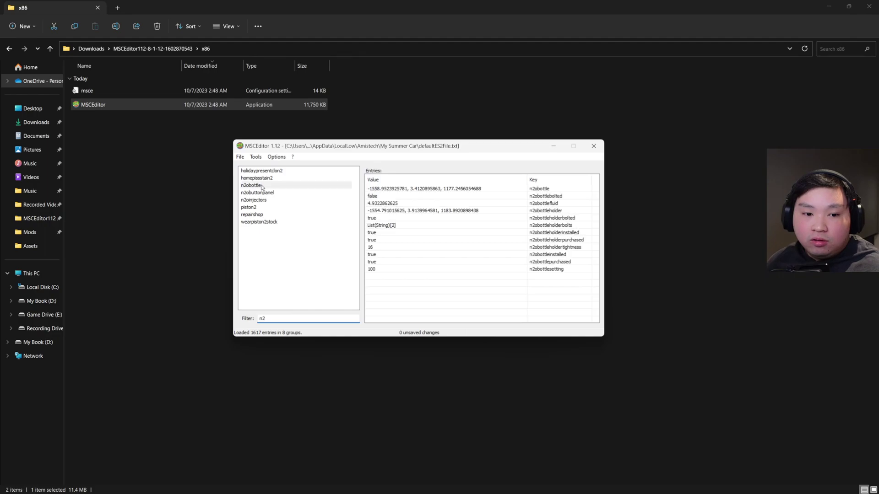
Change the filter to 'worl' and check the worldday and worldtime values
double_click(281, 320)
type("wo")
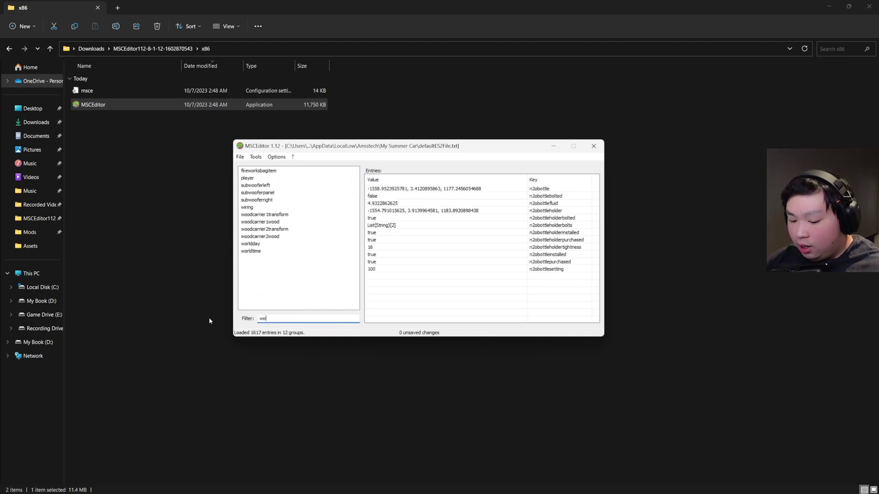
type("rl")
left_click(264, 171)
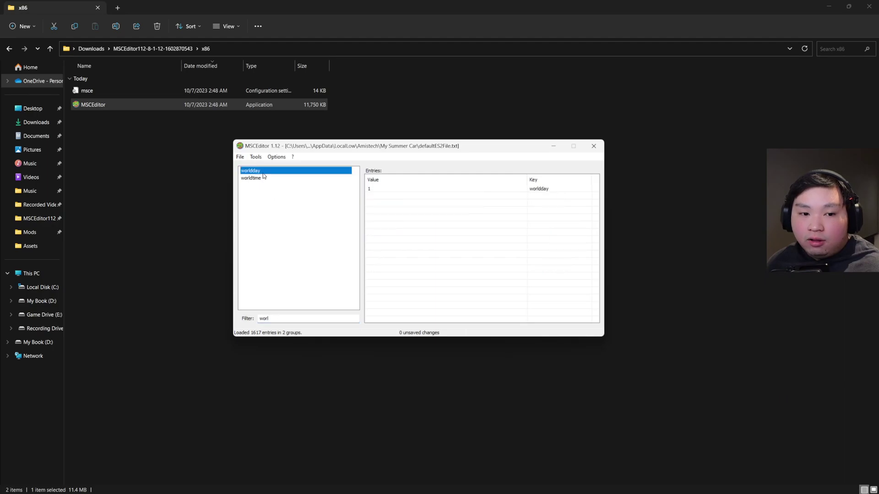
left_click(275, 179)
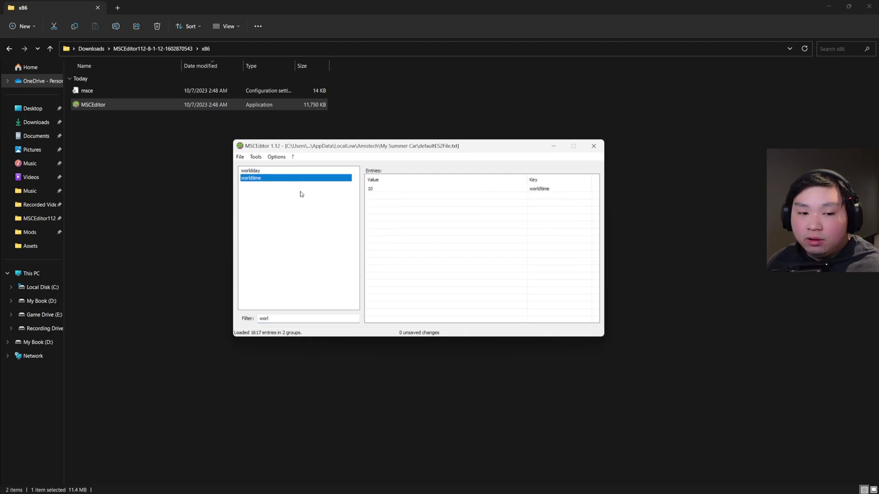
left_click(255, 158)
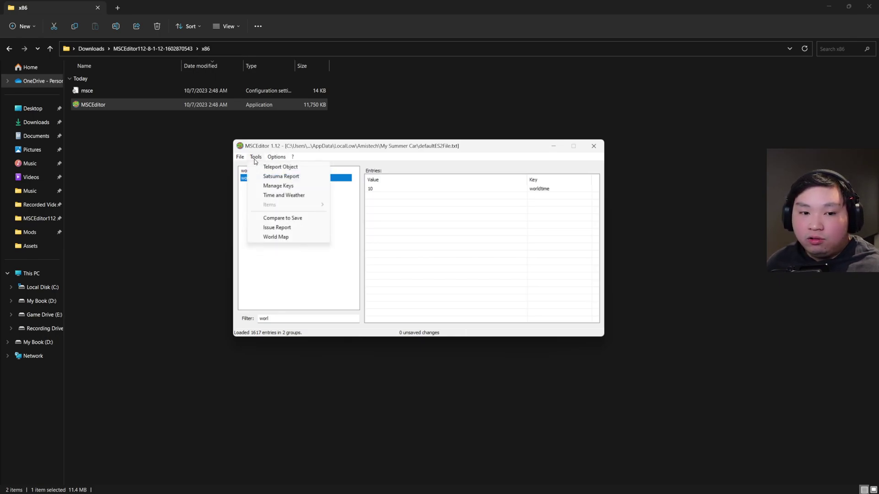
left_click(277, 167)
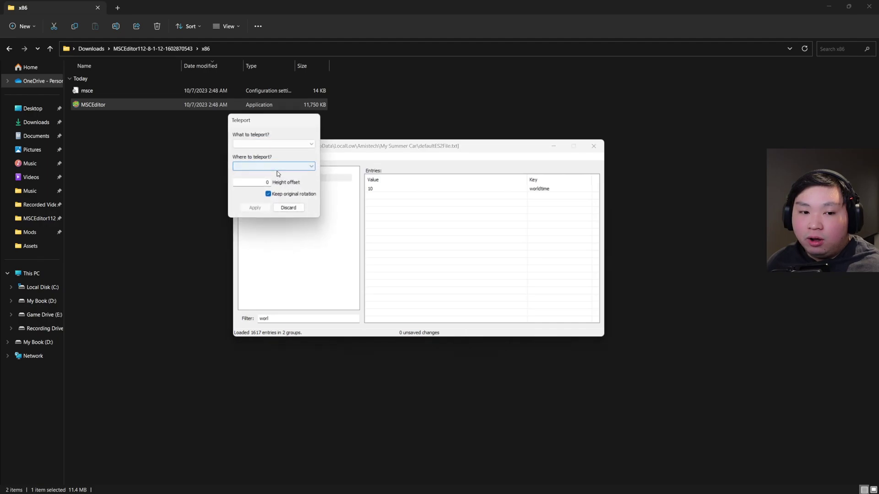
left_click(274, 144)
left_click(276, 170)
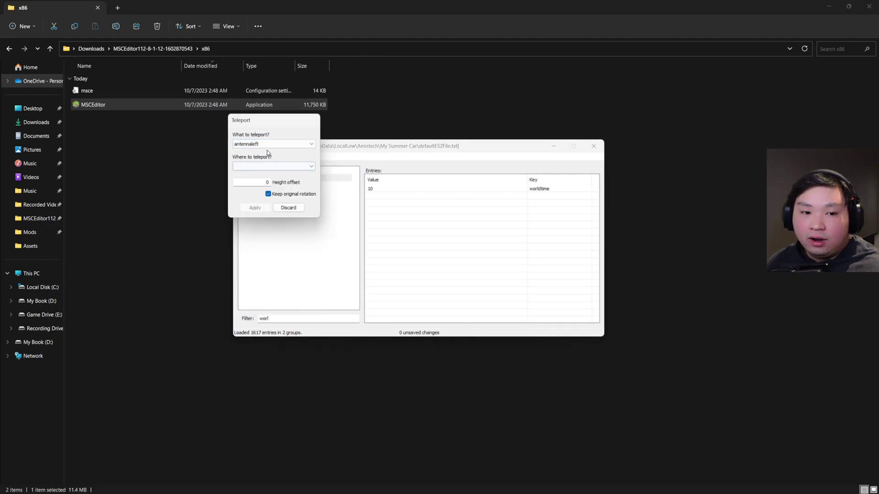
left_click(274, 166)
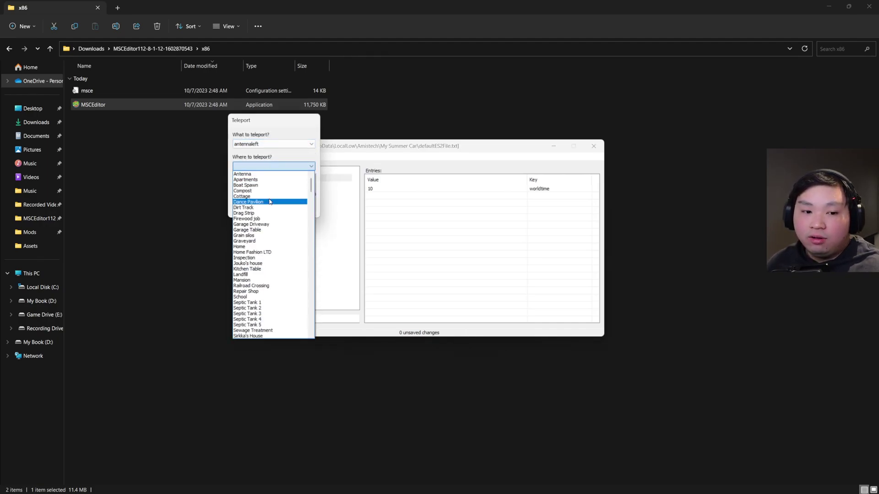
left_click(265, 230)
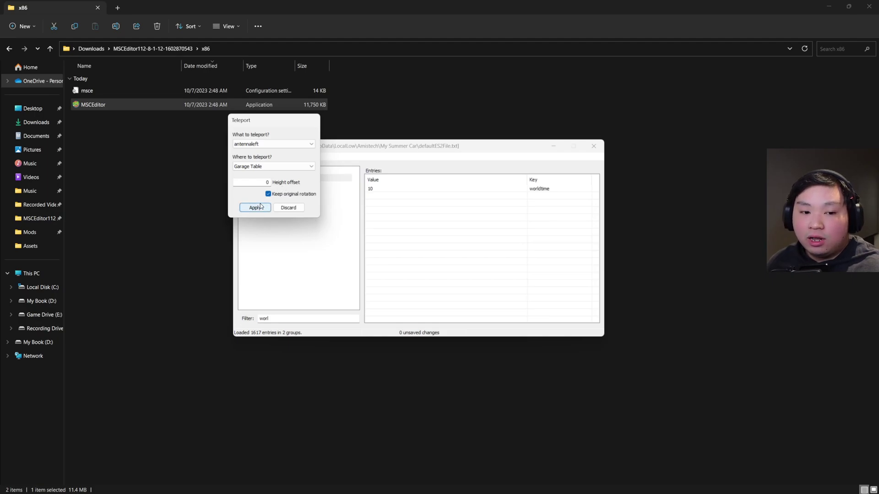
left_click(291, 212)
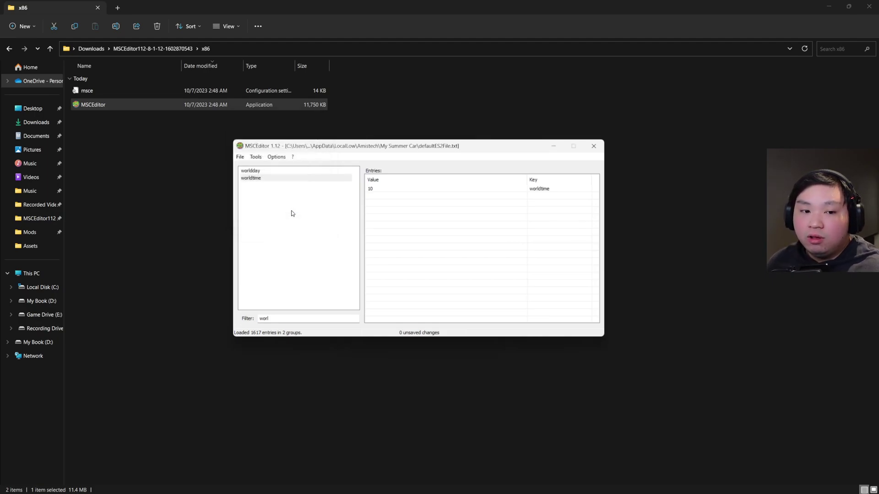
Open Tools > Satsuma Report and scroll through the Bolts and bits list
left_click(255, 157)
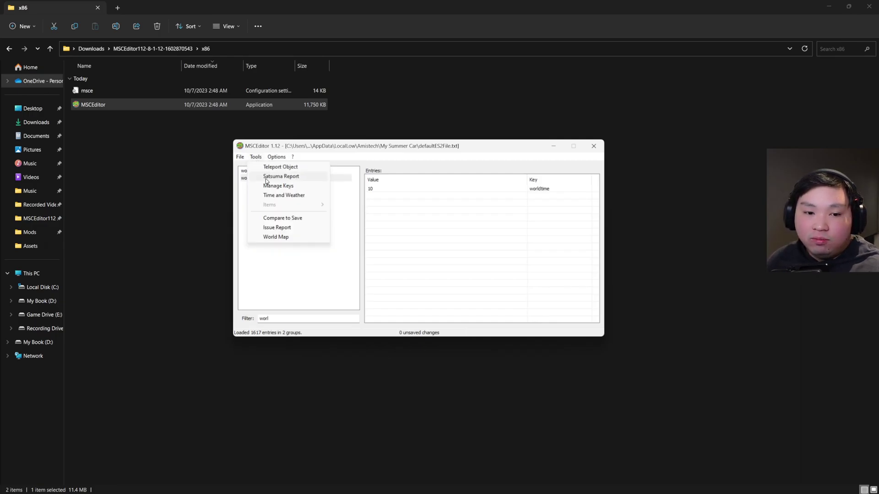
left_click(266, 179)
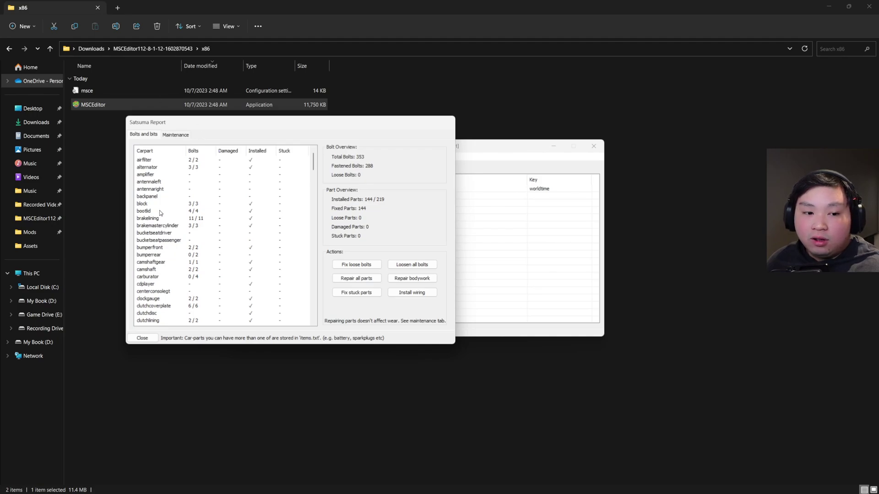
scroll(166, 215, "down", 7)
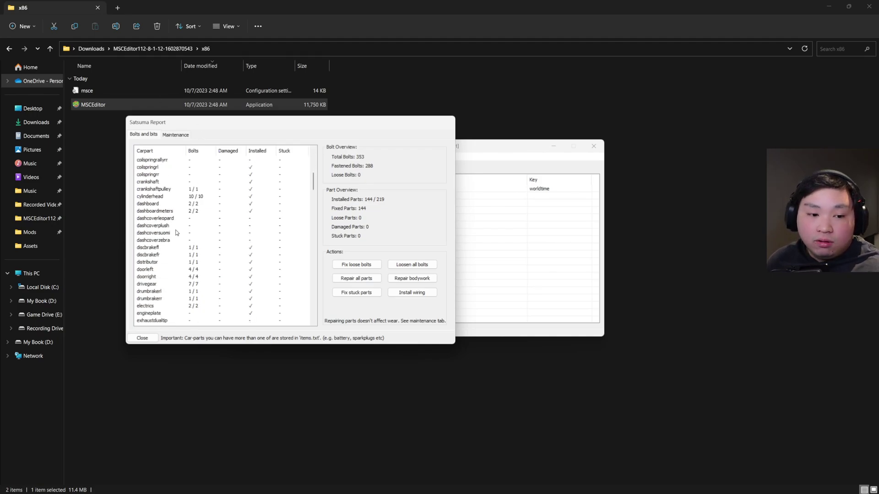
scroll(175, 233, "up", 7)
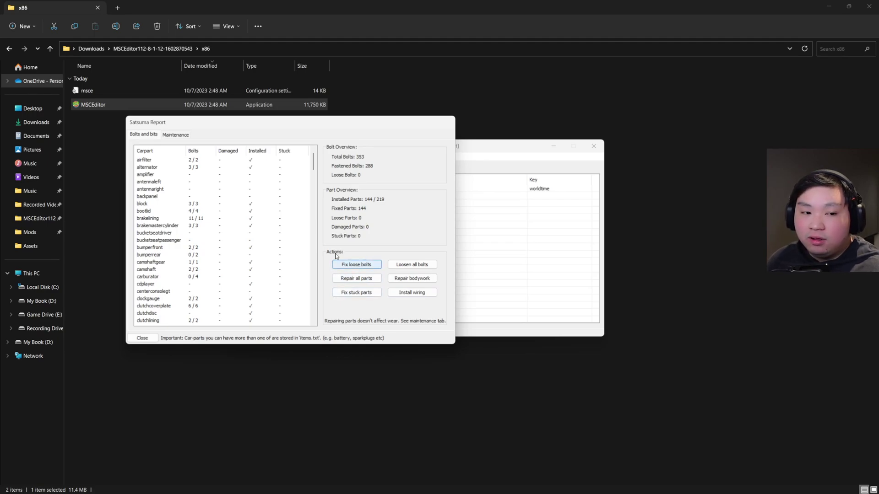
On the Maintenance tab, refill fuel, top up engine oil, and restore oil condition to 100%
left_click(175, 135)
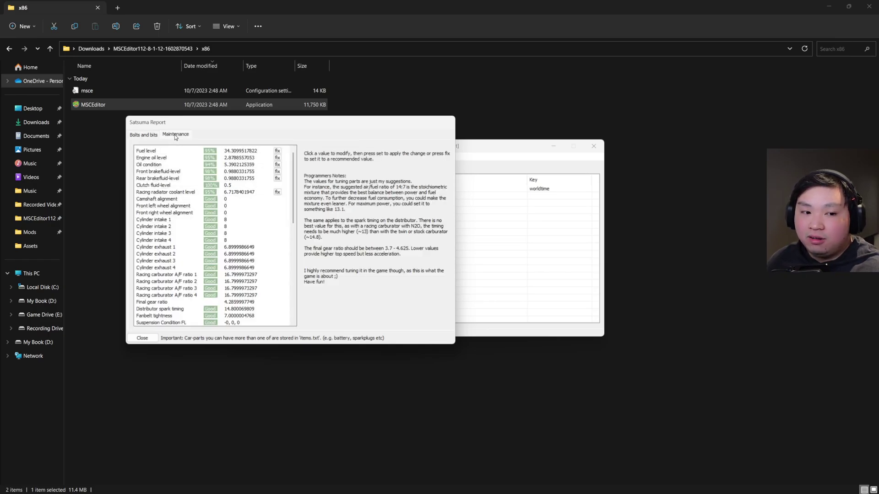
left_click(278, 151)
left_click(277, 158)
left_click(277, 164)
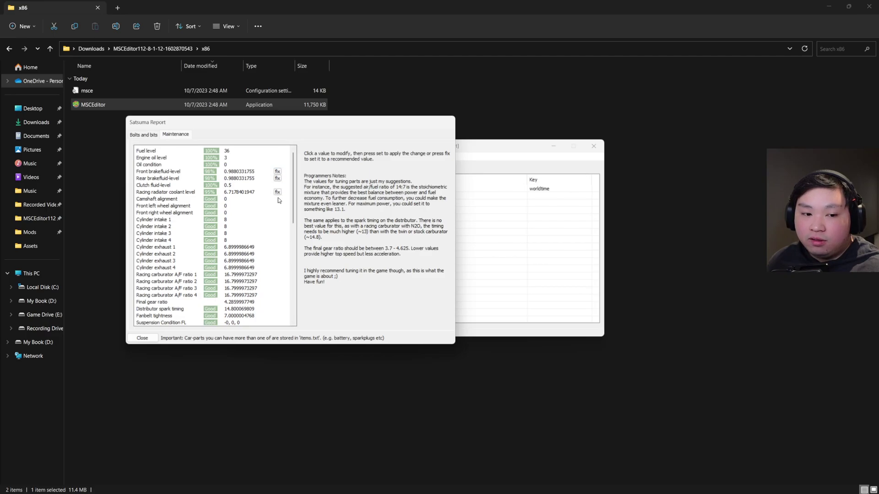
Review the remaining maintenance values, leaving the final gear ratio unchanged, and close the report
left_click_drag(292, 221, 291, 257)
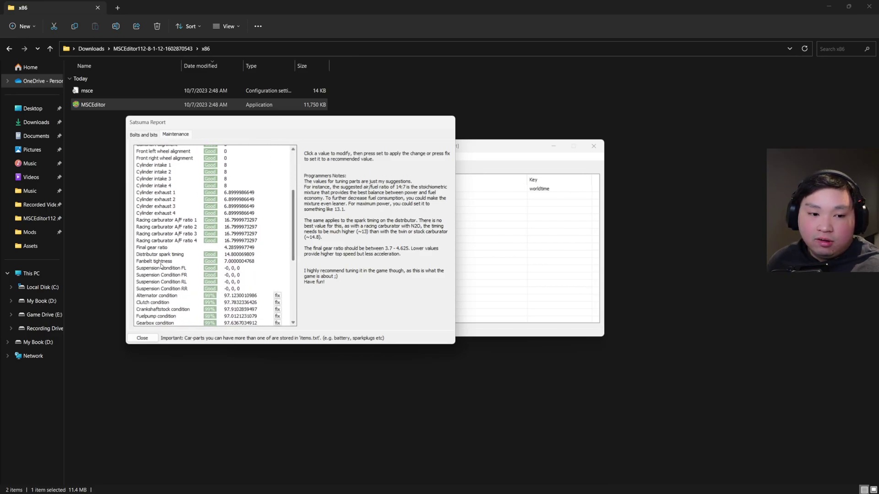
left_click(232, 247)
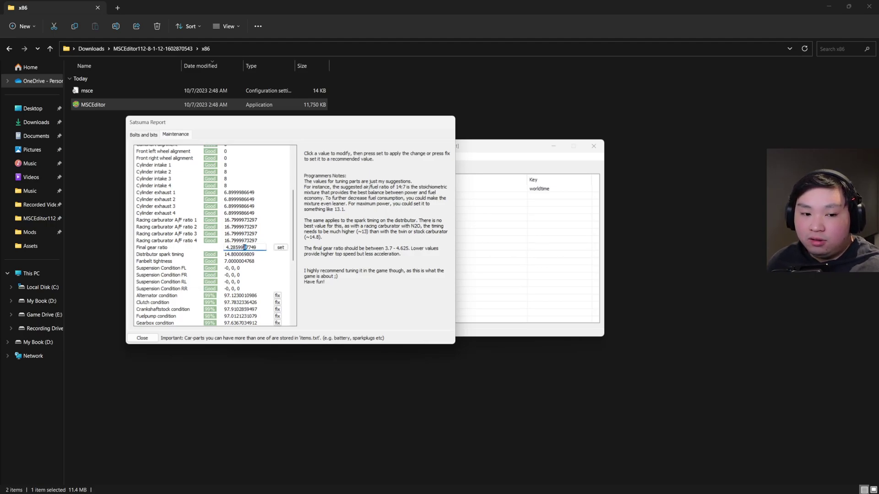
left_click(281, 247)
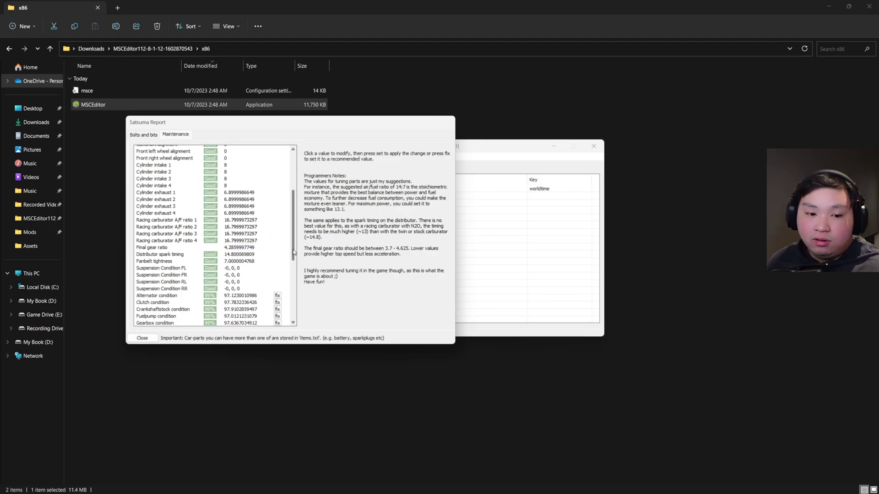
left_click_drag(293, 254, 295, 290)
scroll(295, 289, "up", 5)
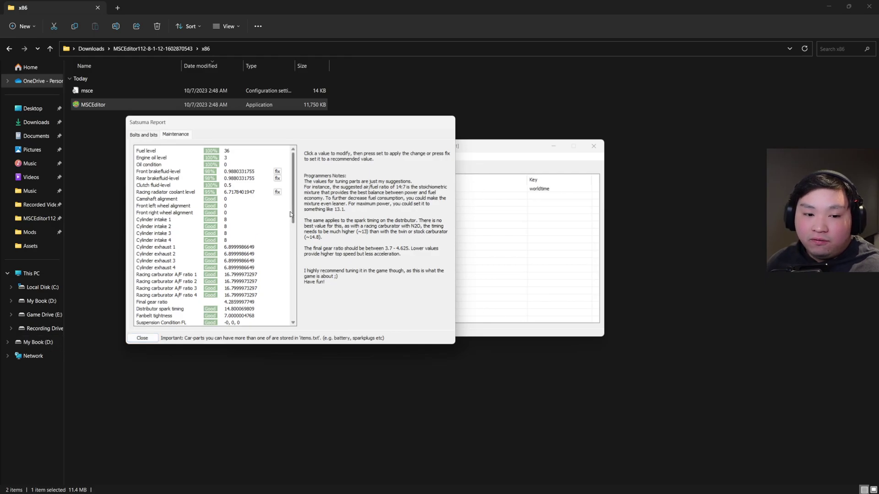
scroll(281, 213, "down", 7)
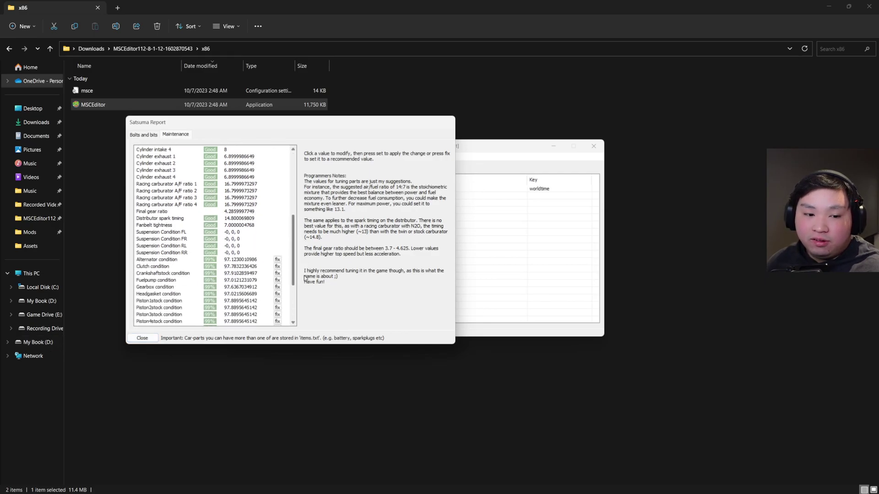
left_click(140, 338)
left_click(283, 158)
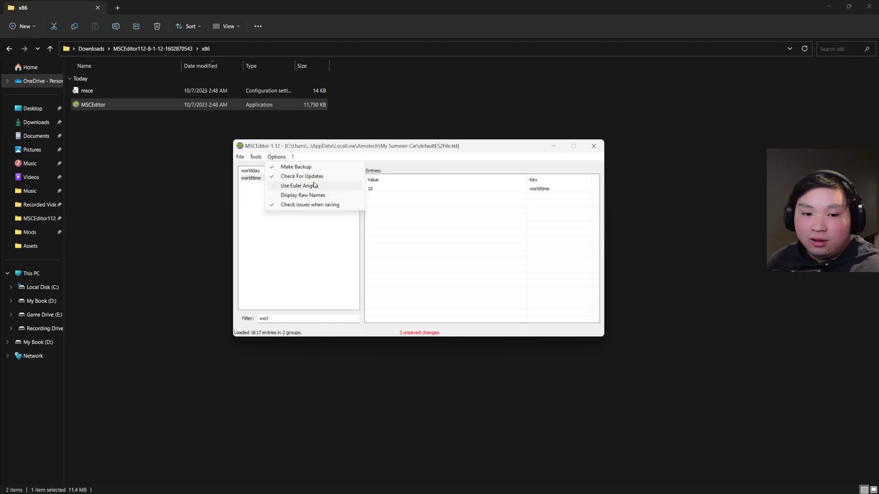
Dismiss the Options menu without changing anything
left_click(315, 227)
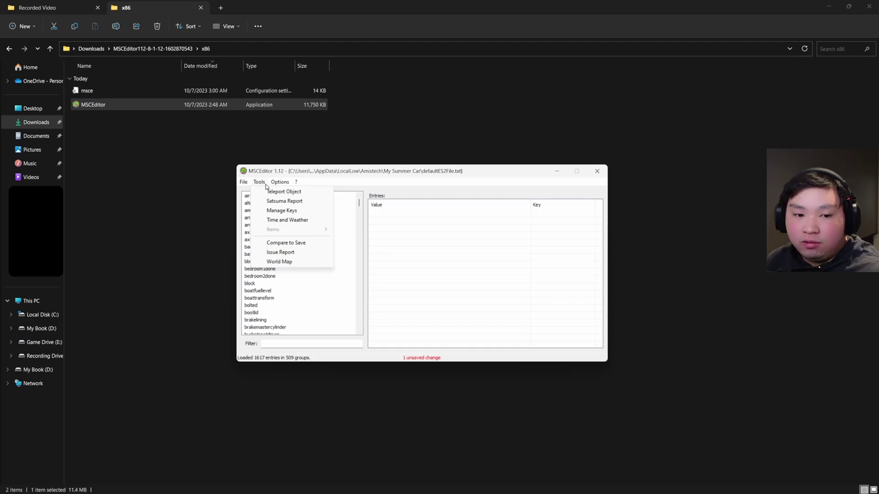
left_click(276, 213)
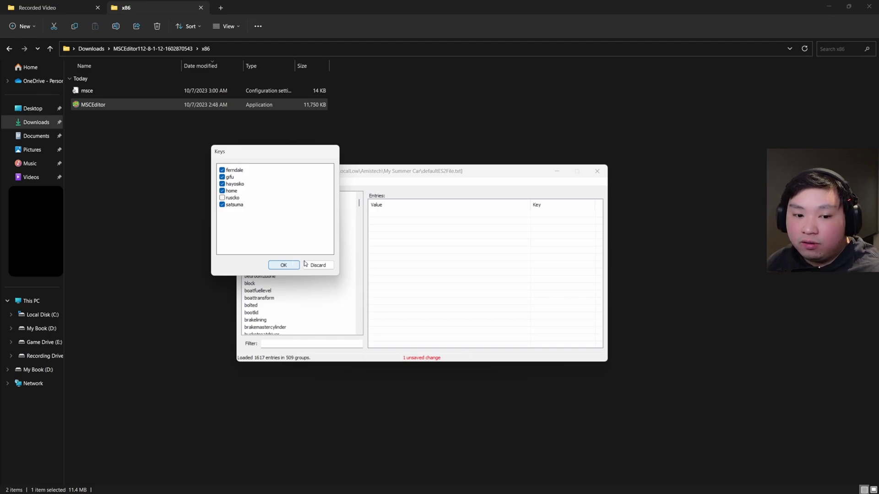
left_click(318, 265)
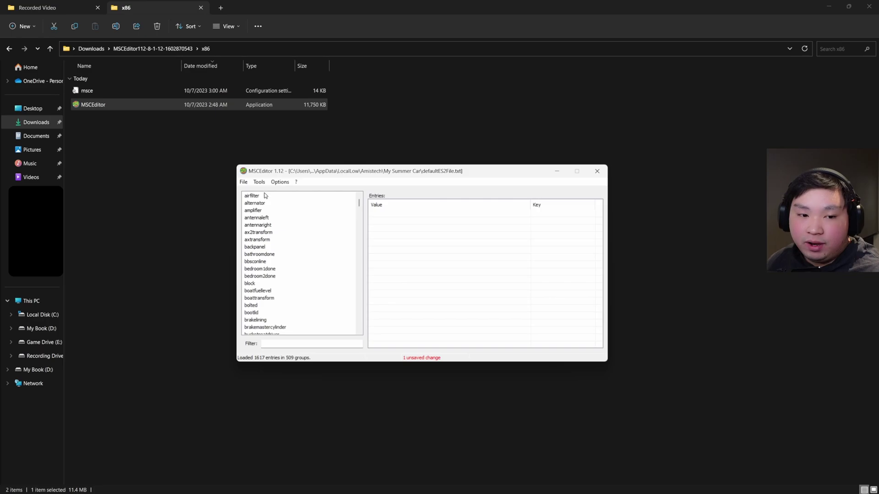
left_click(259, 182)
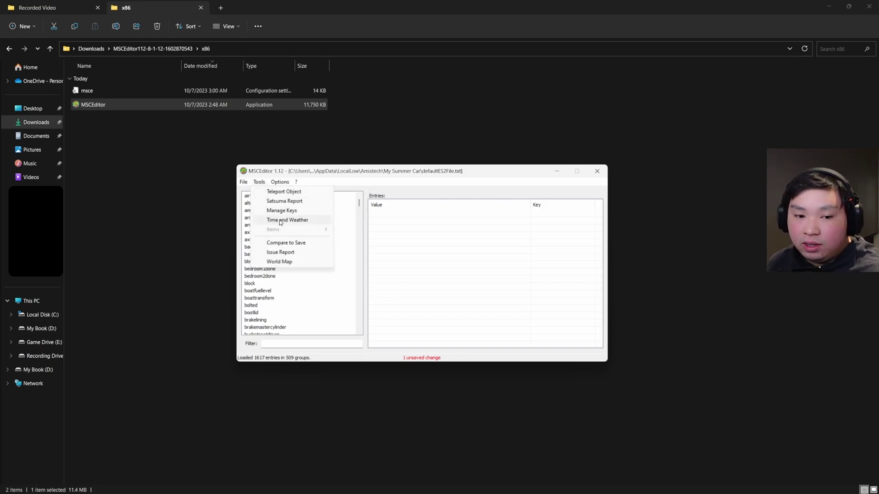
left_click(277, 222)
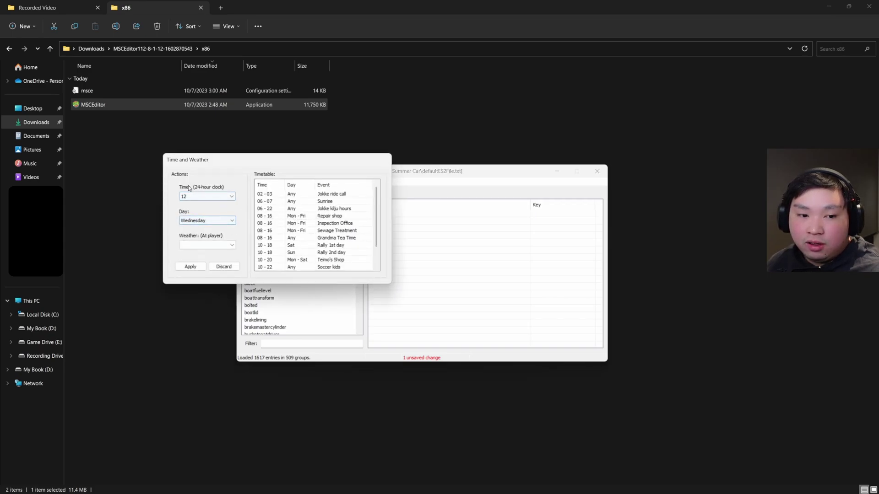
left_click(207, 197)
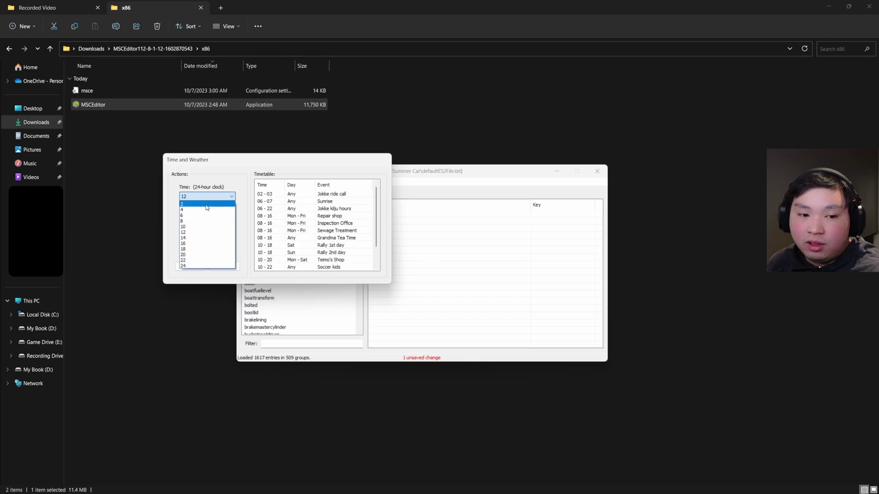
left_click(210, 200)
left_click(220, 218)
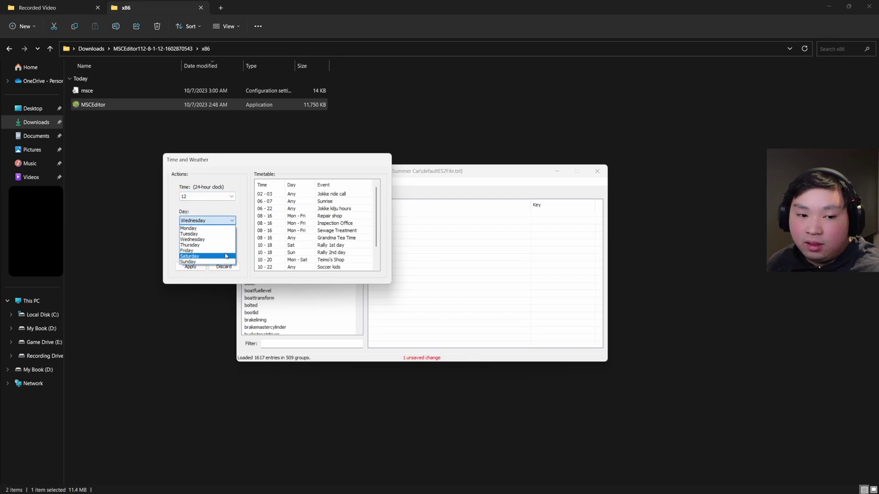
left_click(227, 224)
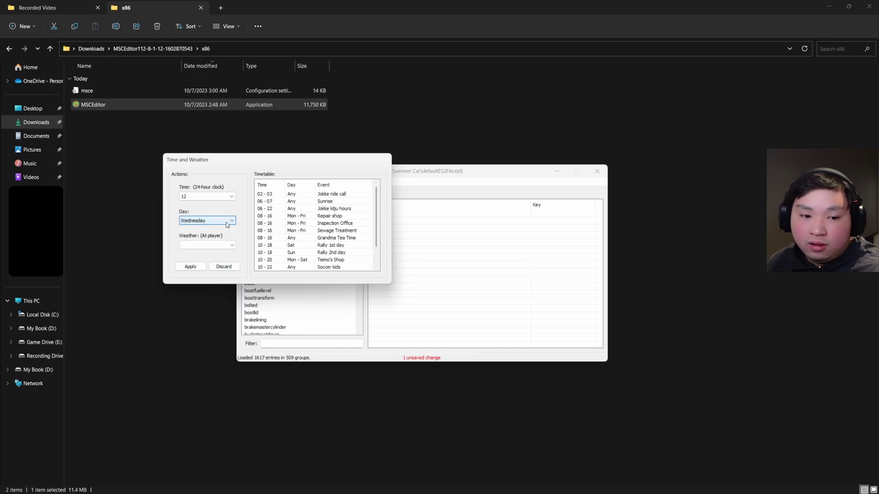
left_click(226, 246)
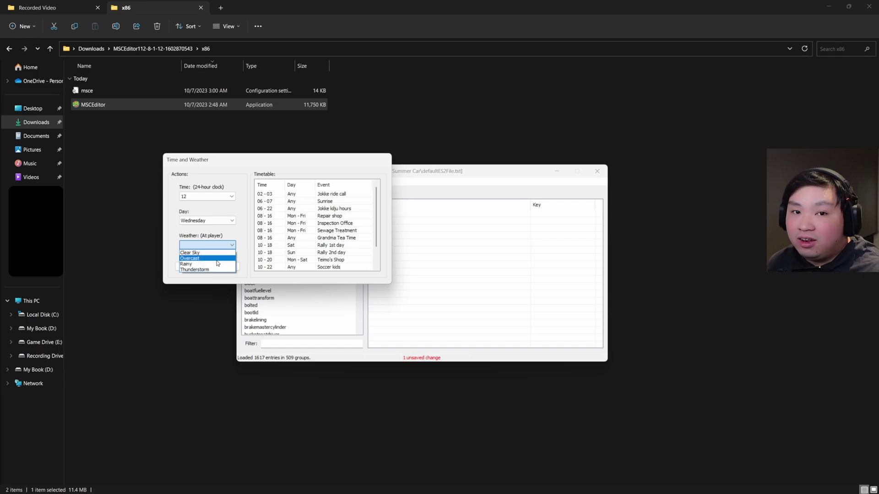
left_click(232, 245)
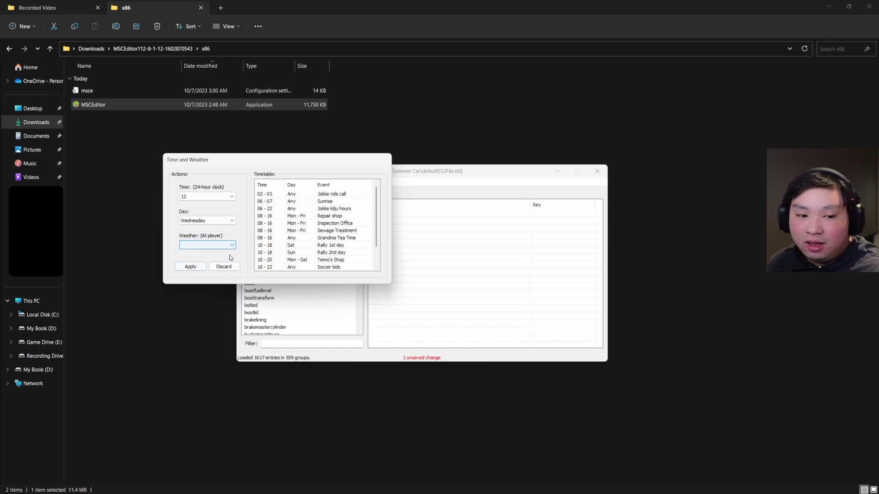
left_click(221, 268)
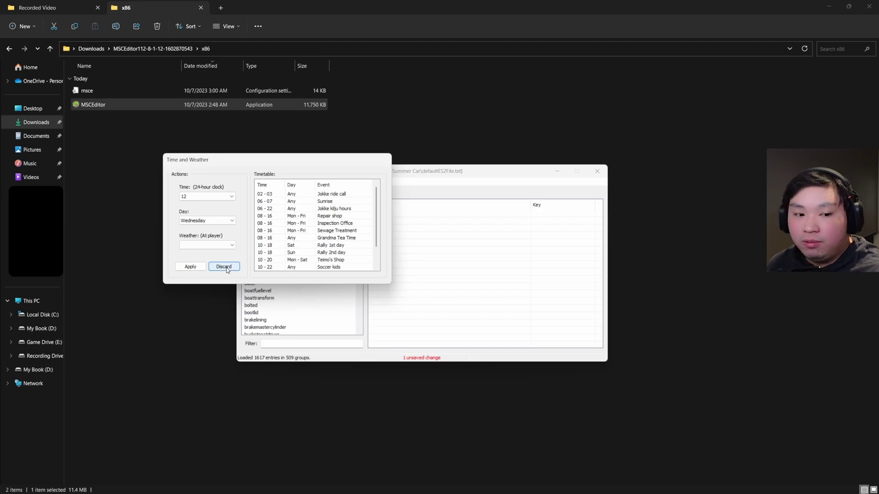
left_click(226, 268)
left_click(259, 182)
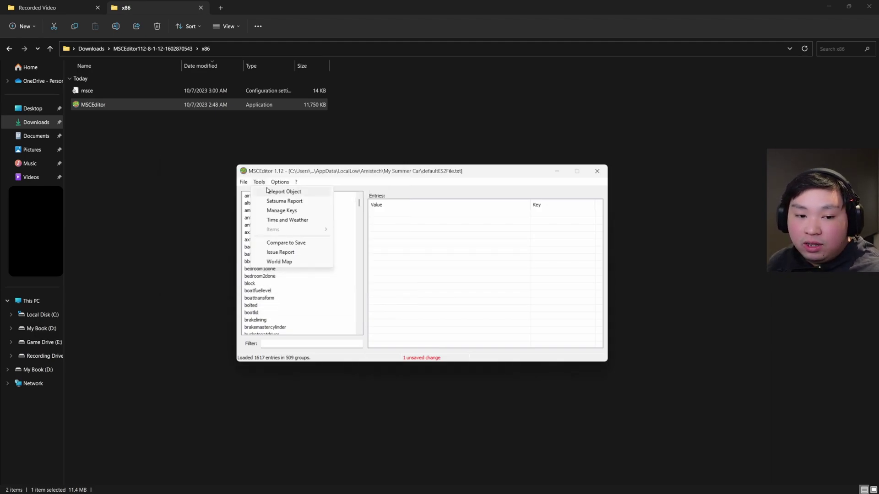
Start a Compare to Save, cancel it, then open the My Summer Car World Map
left_click(282, 243)
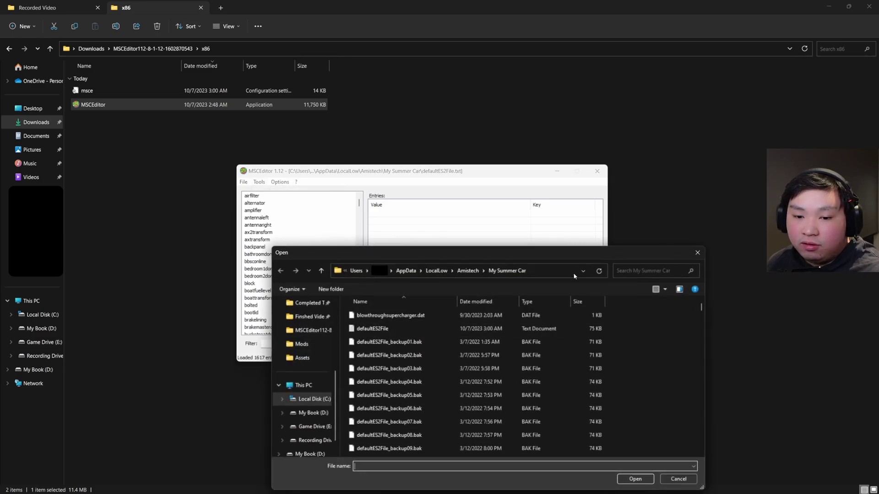
left_click(697, 252)
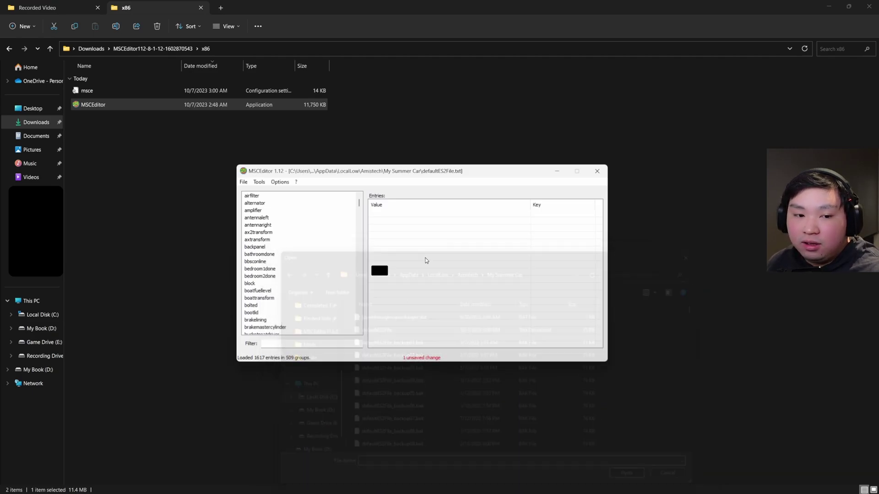
left_click(259, 183)
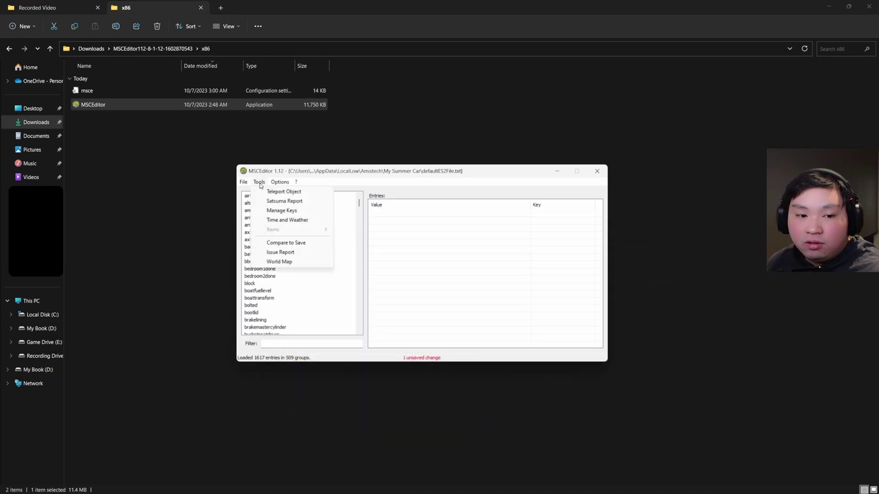
left_click(295, 262)
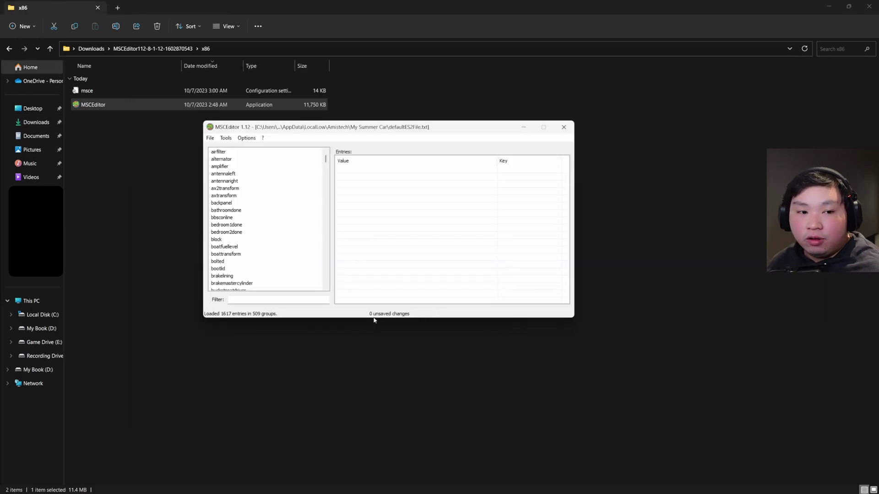
Close the loaded defaultES2File save through the File menu, then exit MSCEditor
left_click(210, 138)
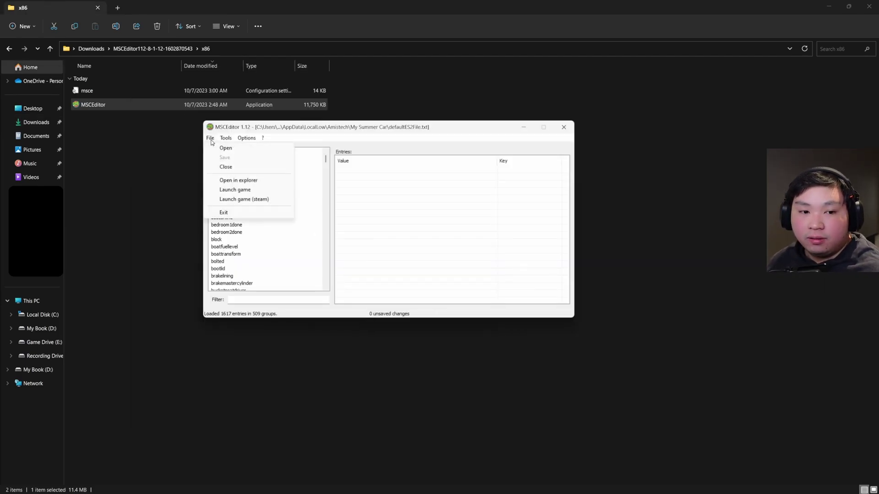
left_click(222, 168)
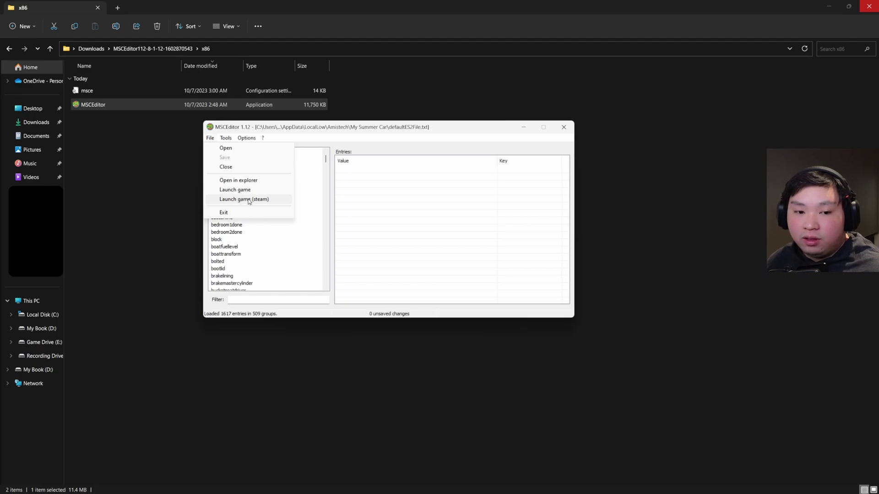
left_click(229, 214)
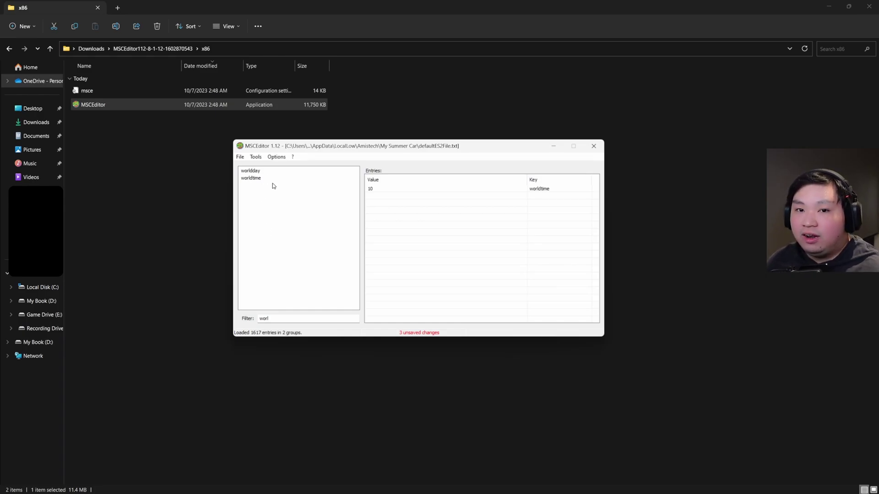
Change the worldday value from 1 to 3 and save the save file with File > Save
left_click(270, 170)
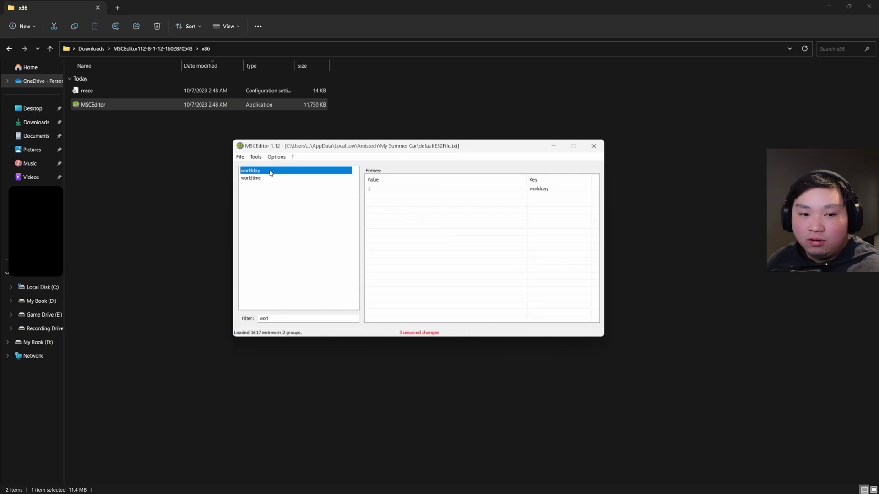
double_click(377, 189)
key("BackSpace")
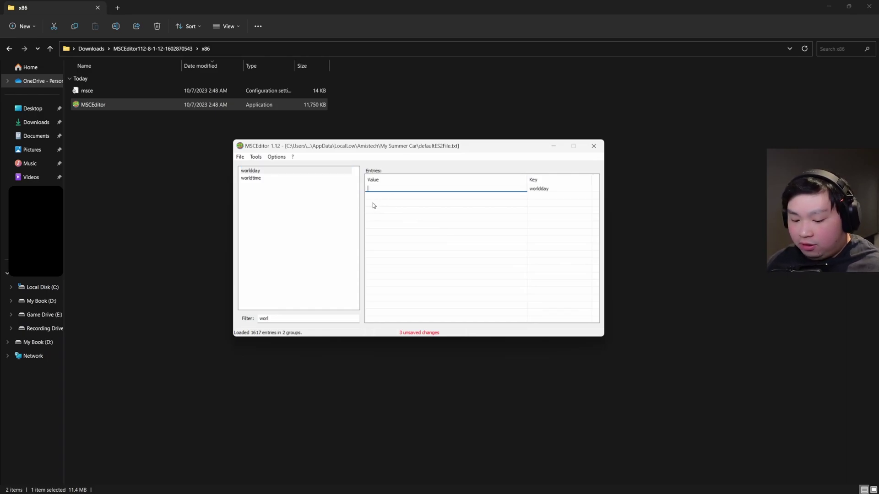
type("3")
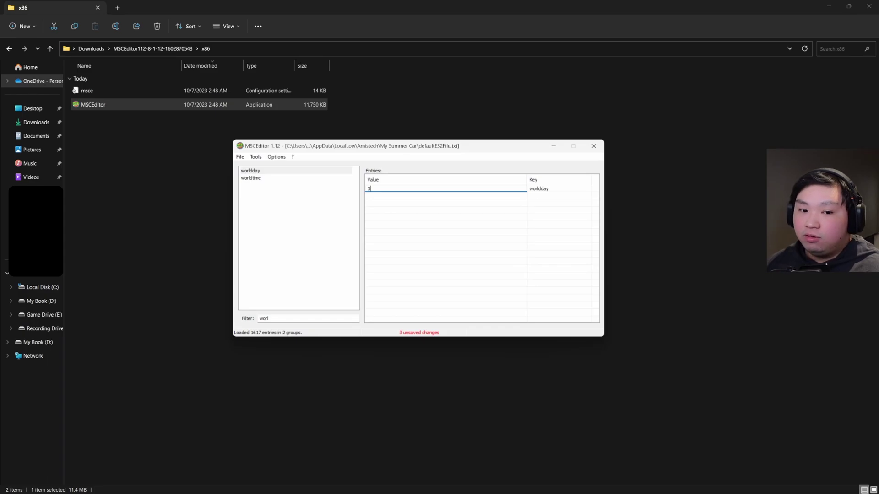
left_click(374, 197)
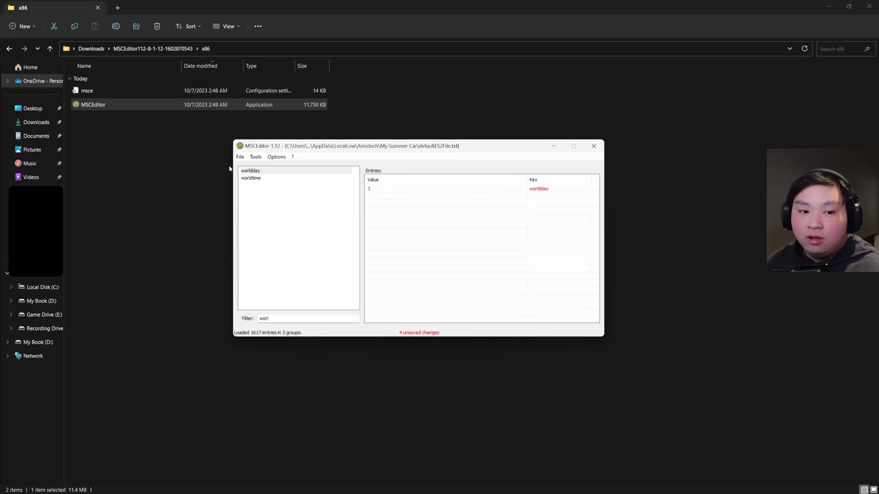
left_click(240, 157)
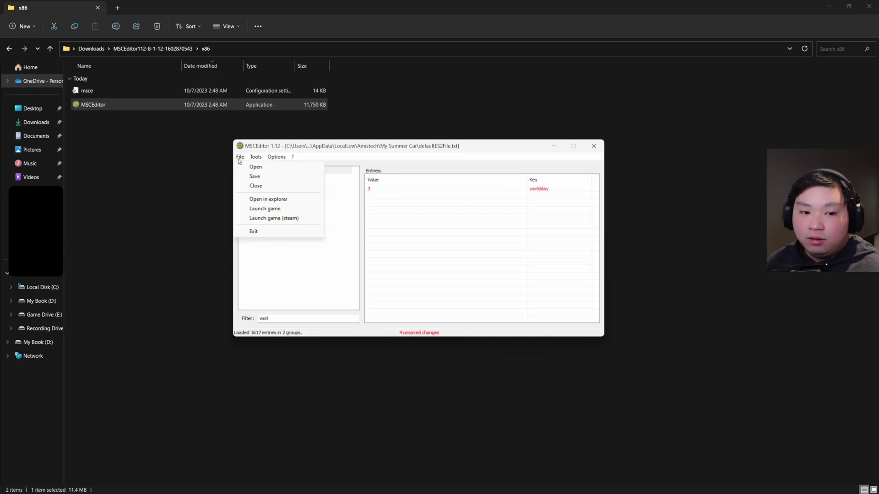
left_click(254, 176)
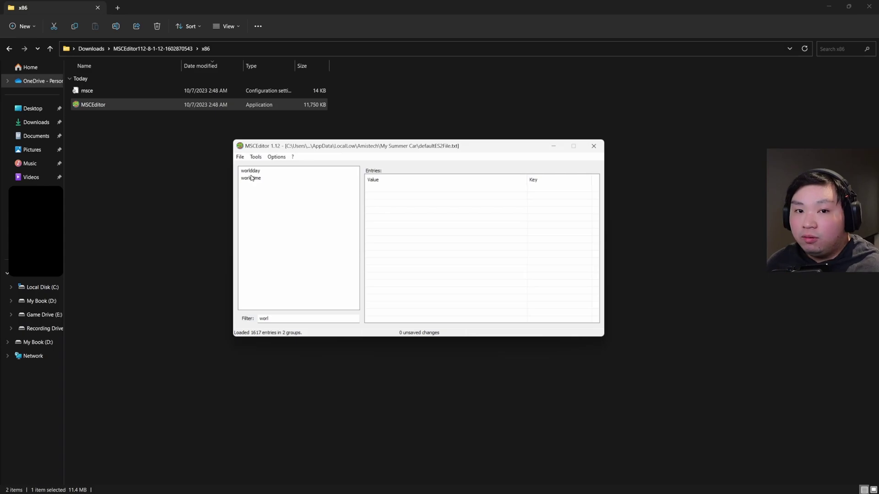